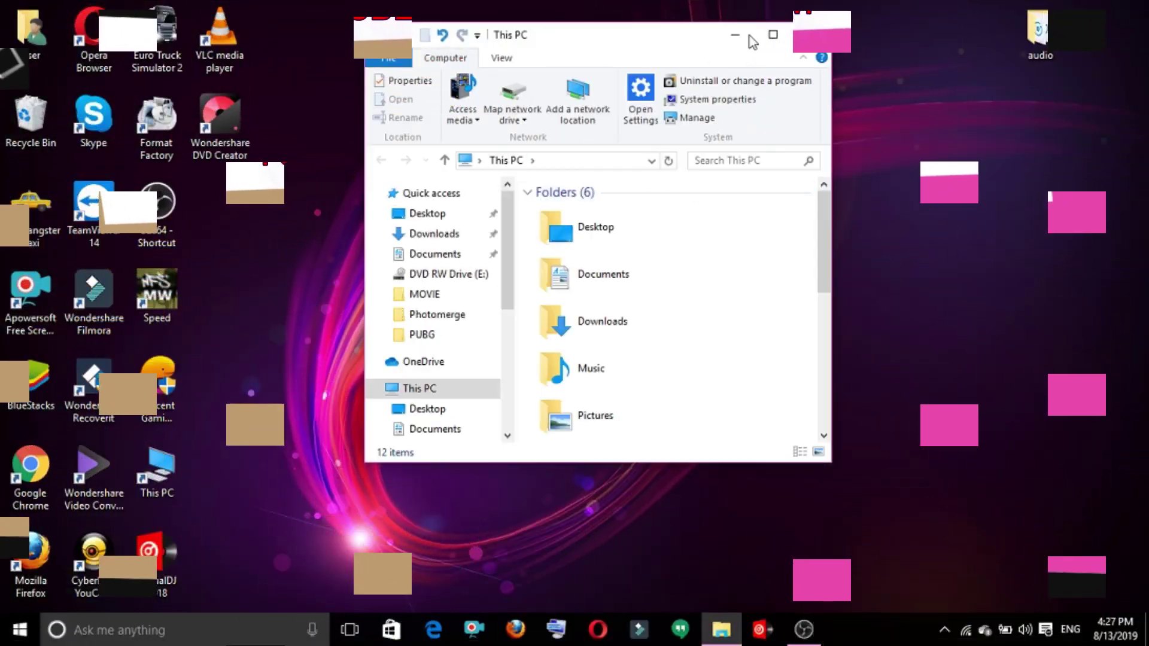
# - Copy the com.tencent.ig folder from HUAWEI Y7 PRIME > Internal storage > Android > obb
pyautogui.click(268, 323)
pyautogui.doubleClick(267, 323)
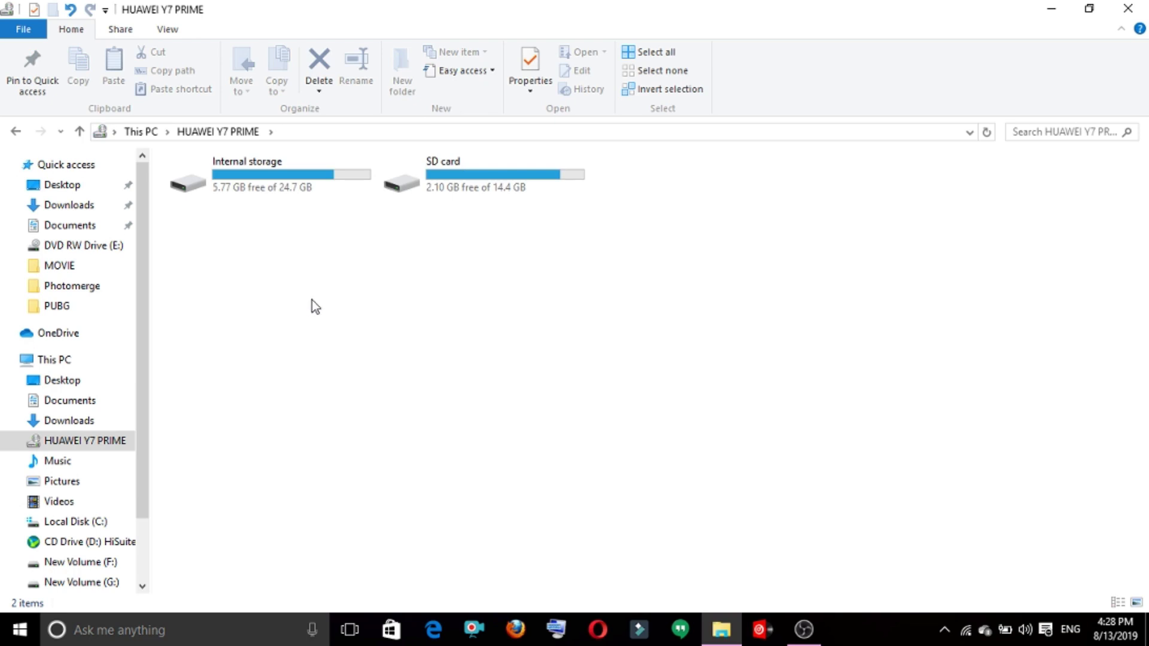
pyautogui.doubleClick(320, 194)
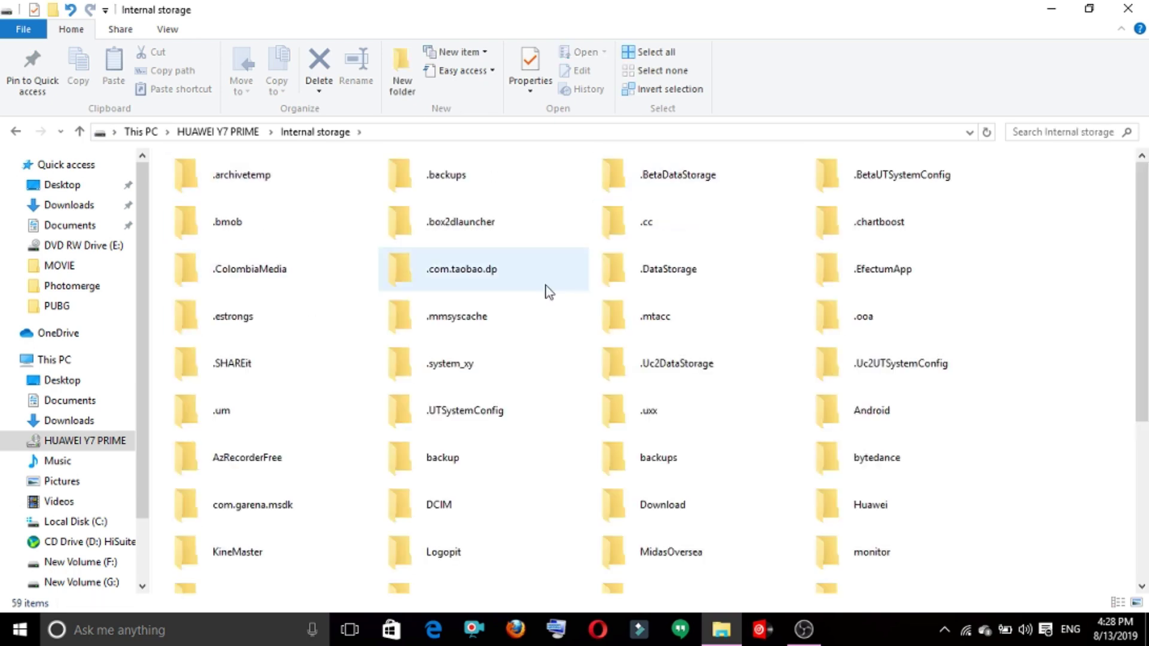
pyautogui.doubleClick(829, 406)
pyautogui.doubleClick(837, 174)
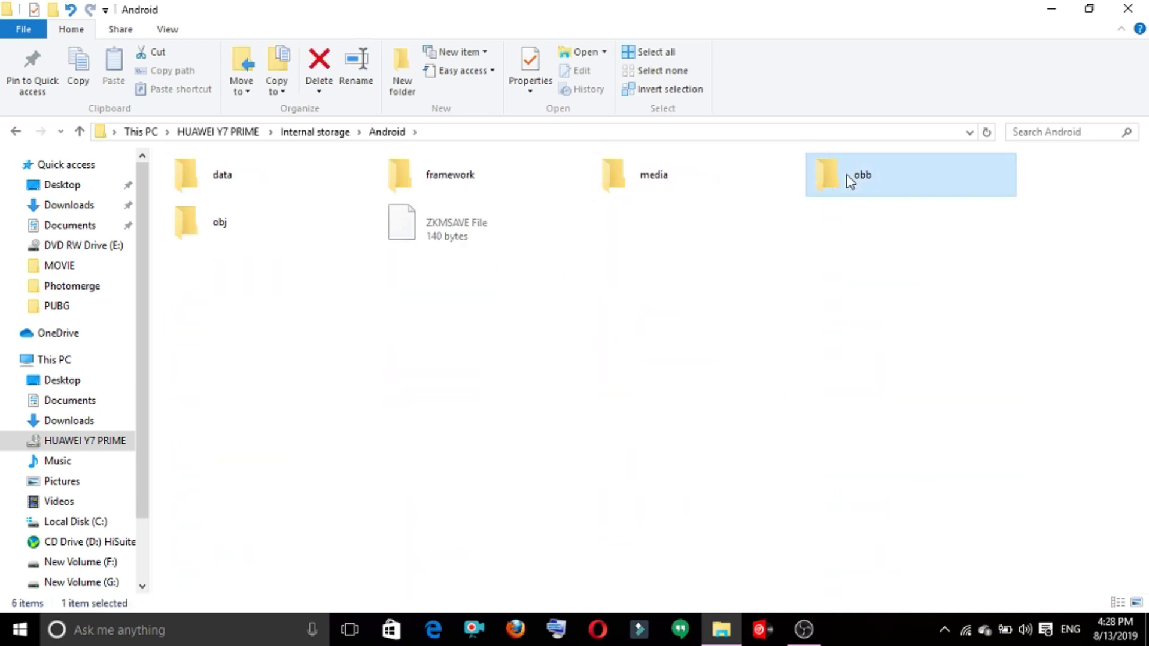
pyautogui.rightClick(246, 225)
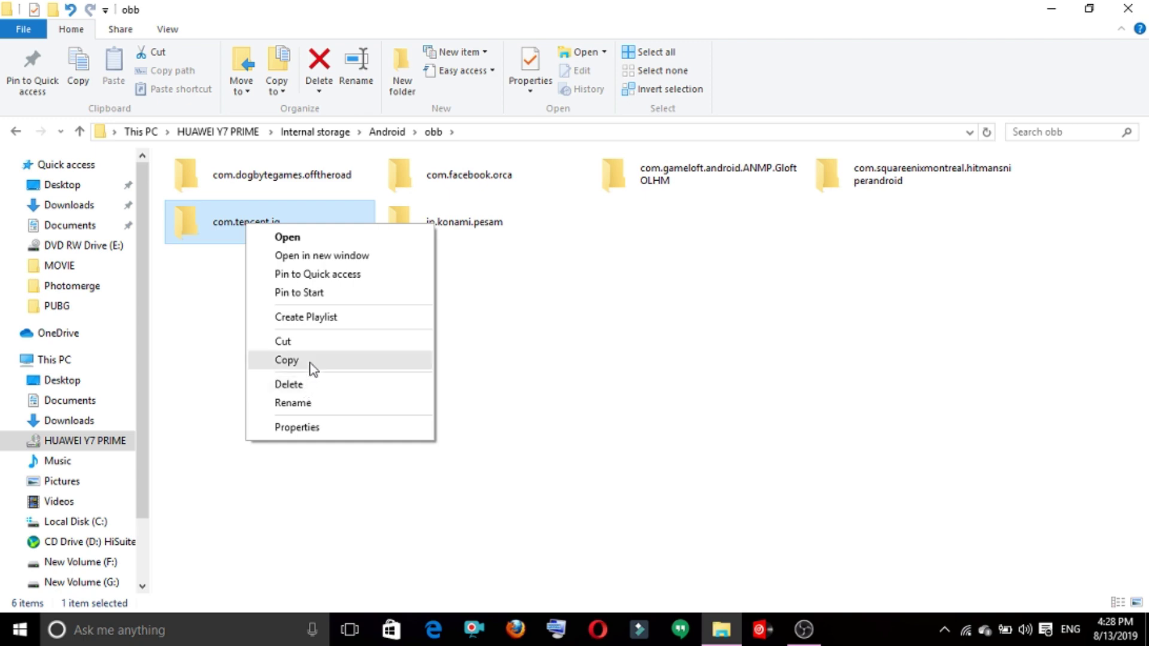
pyautogui.click(310, 360)
# - Paste the OBB folder on the desktop and select the com.tencent.ig items in the PUBG folder
pyautogui.click(1051, 8)
pyautogui.rightClick(543, 233)
pyautogui.click(582, 302)
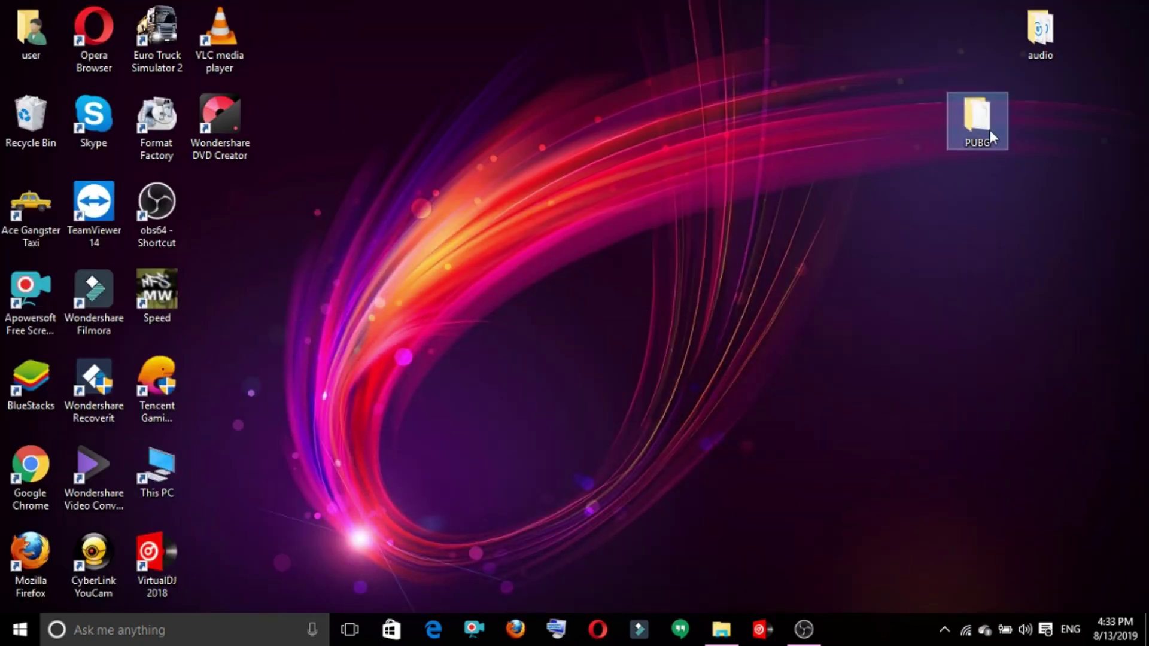
pyautogui.doubleClick(989, 130)
pyautogui.moveTo(688, 450); pyautogui.dragTo(797, 284)
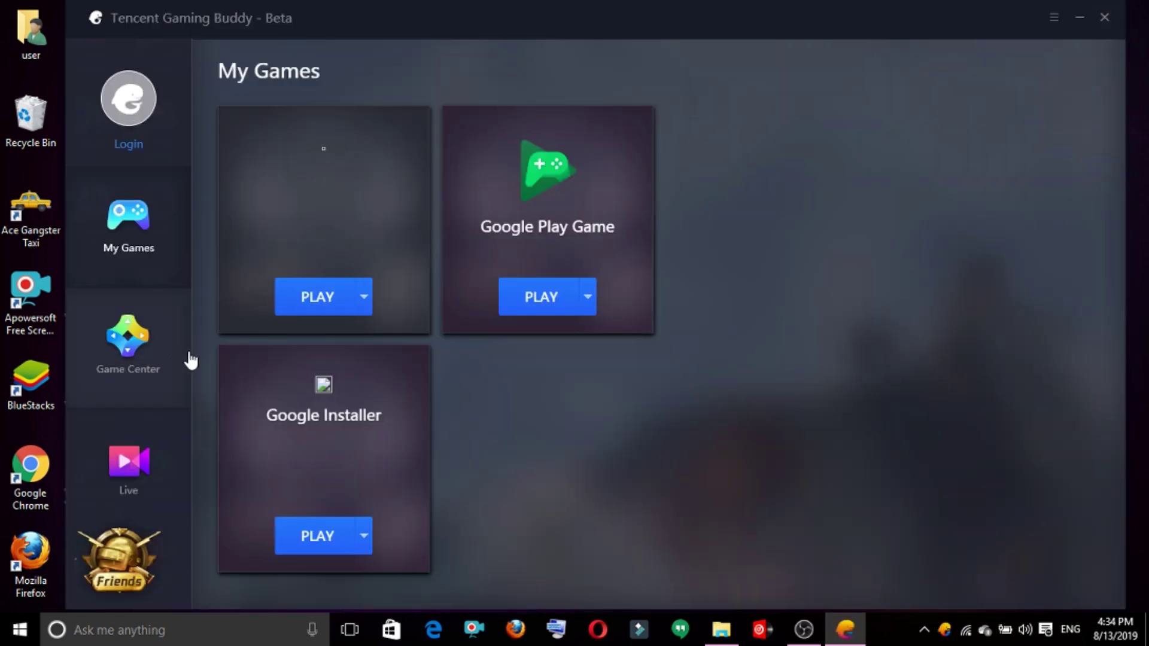
# - Save 简体中文 as the interface language in Settings, accept the restart notice, and exit the app
pyautogui.click(170, 361)
pyautogui.click(142, 238)
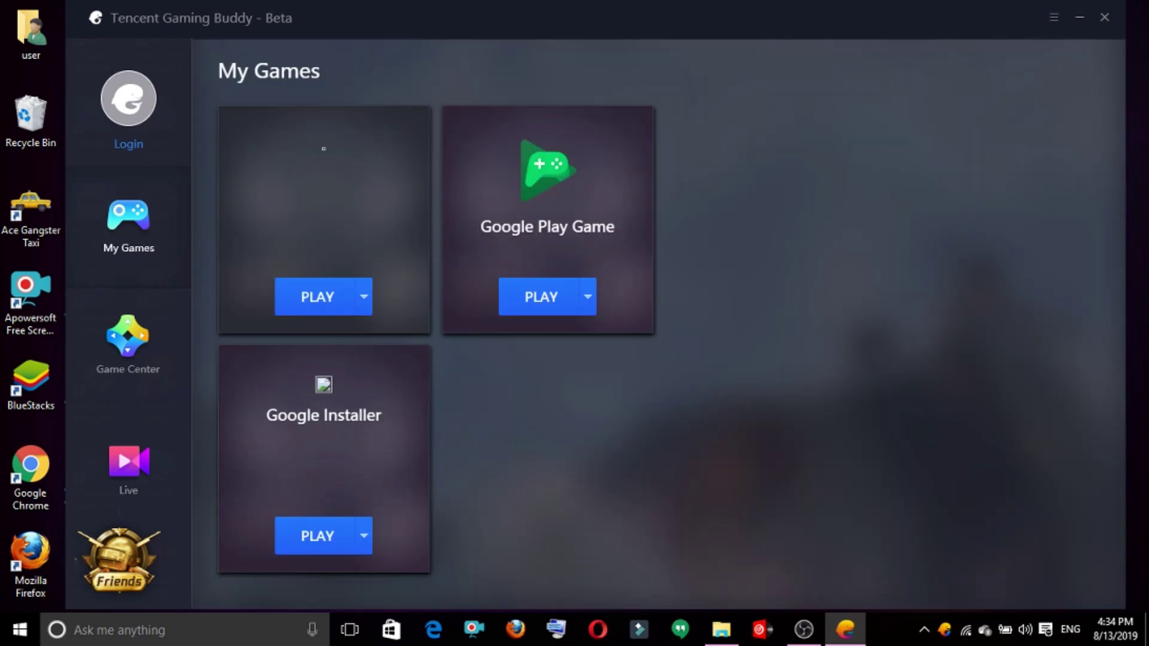
pyautogui.click(1053, 24)
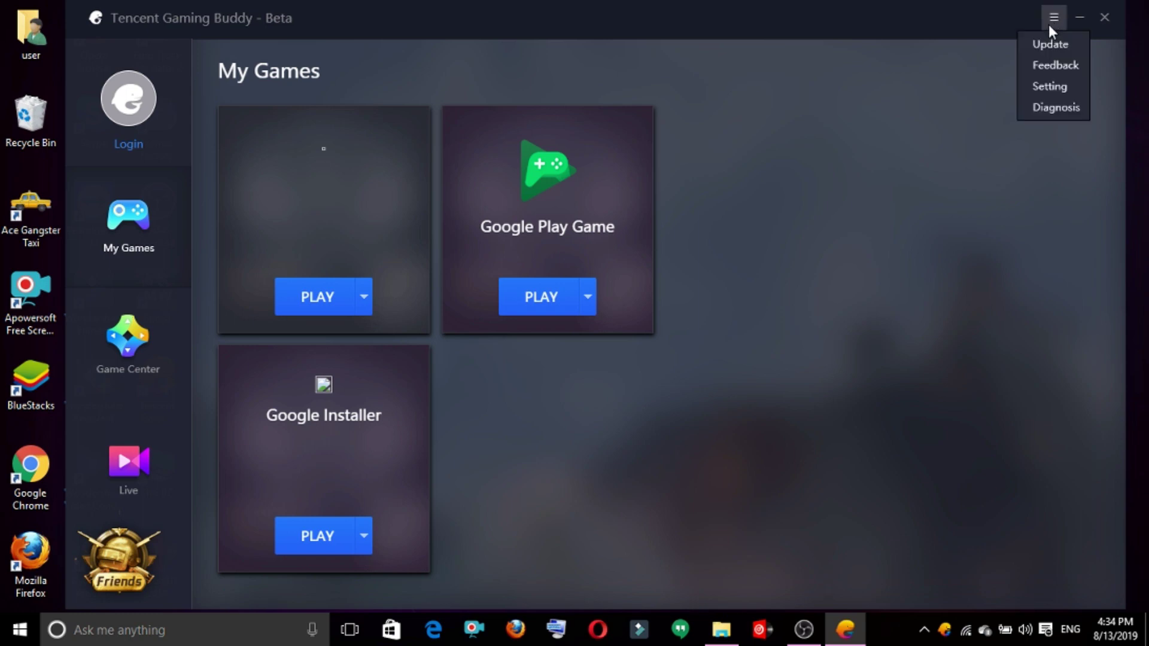
pyautogui.click(1049, 95)
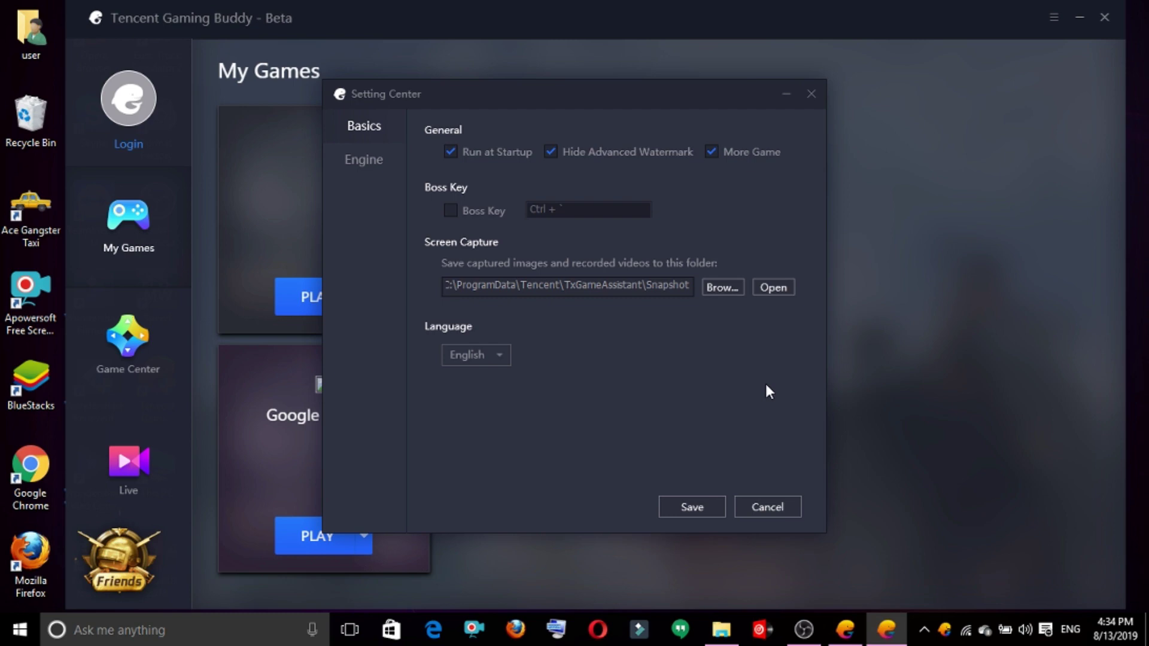
pyautogui.click(592, 340)
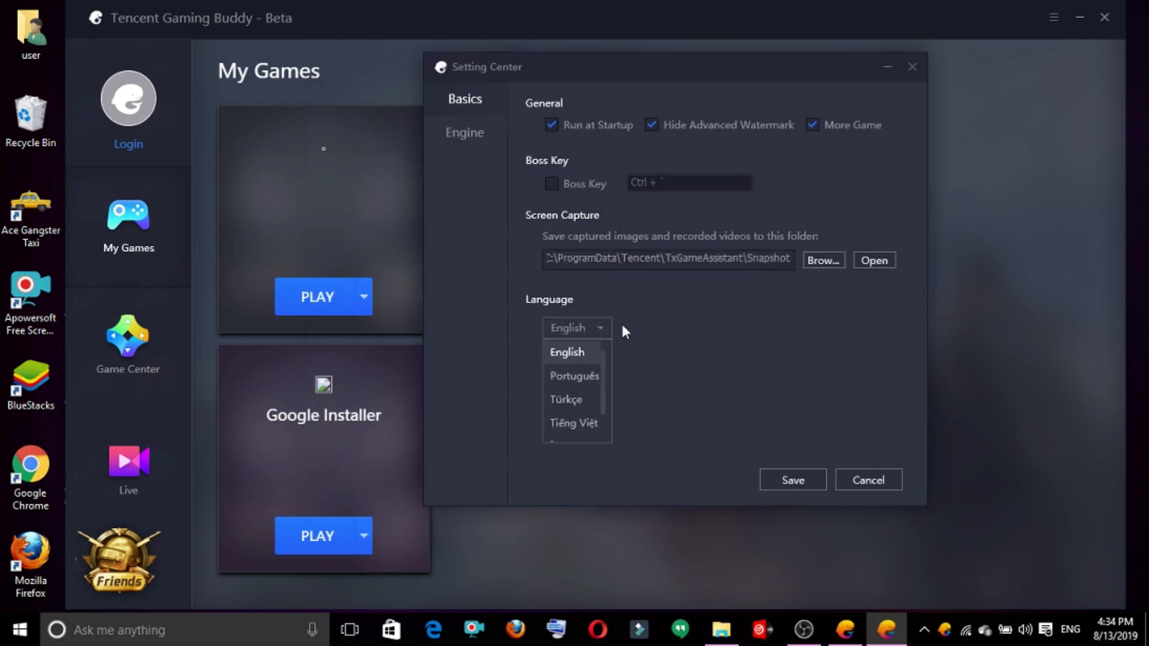
pyautogui.scroll(1, 569, 371)
pyautogui.click(583, 355)
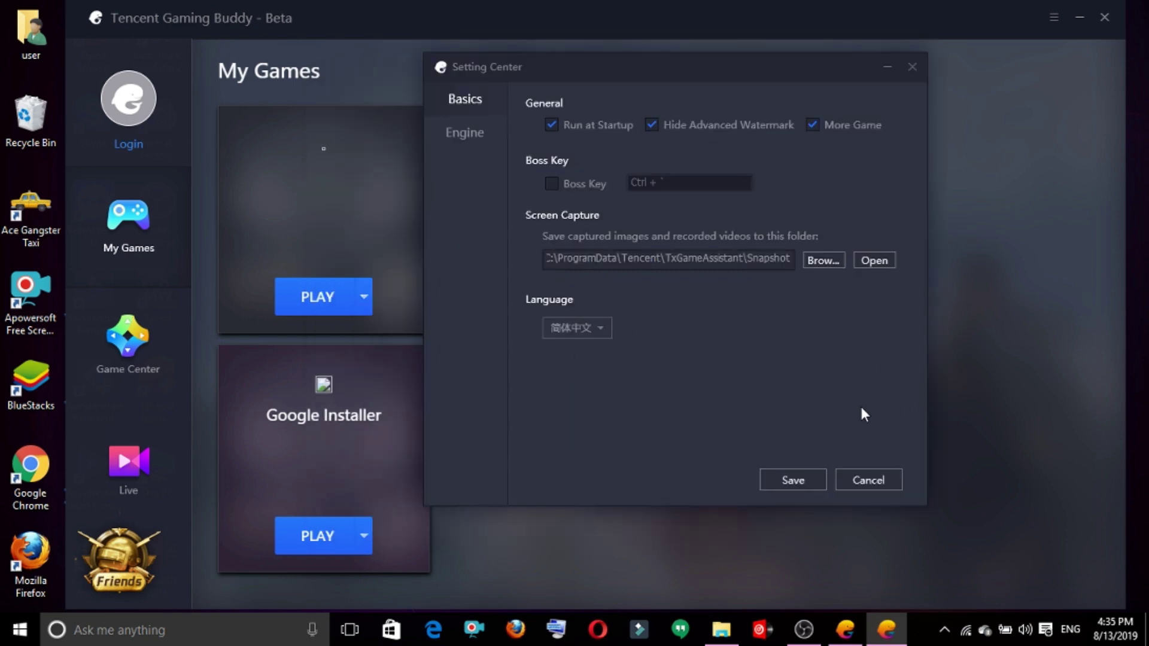
pyautogui.click(796, 480)
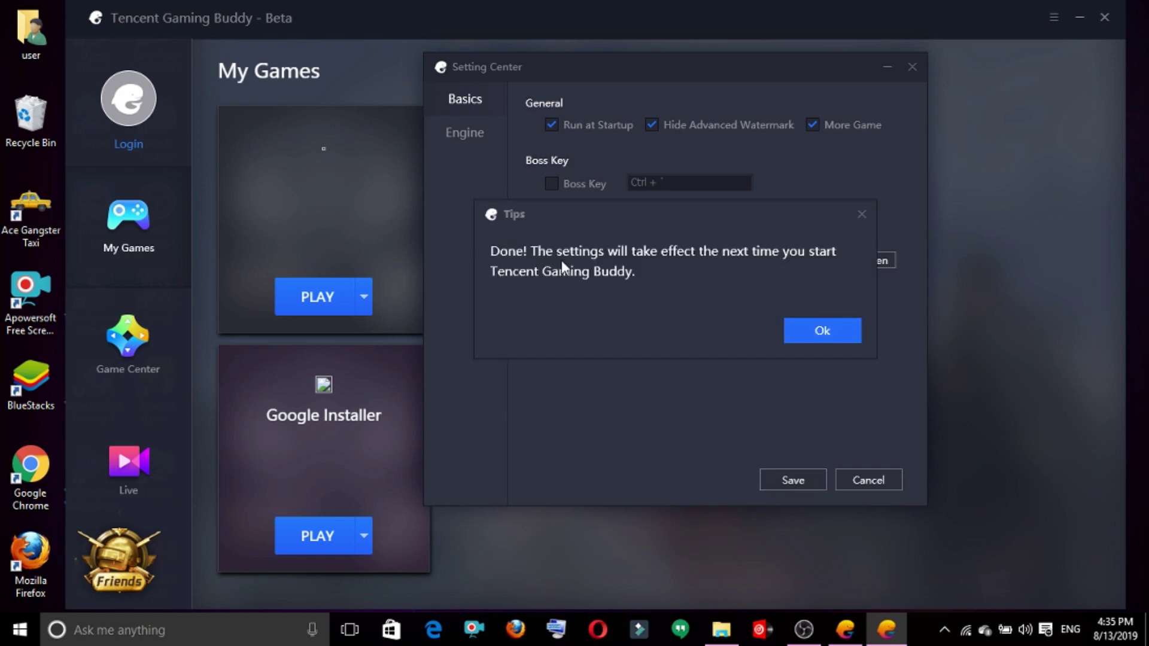
pyautogui.click(813, 334)
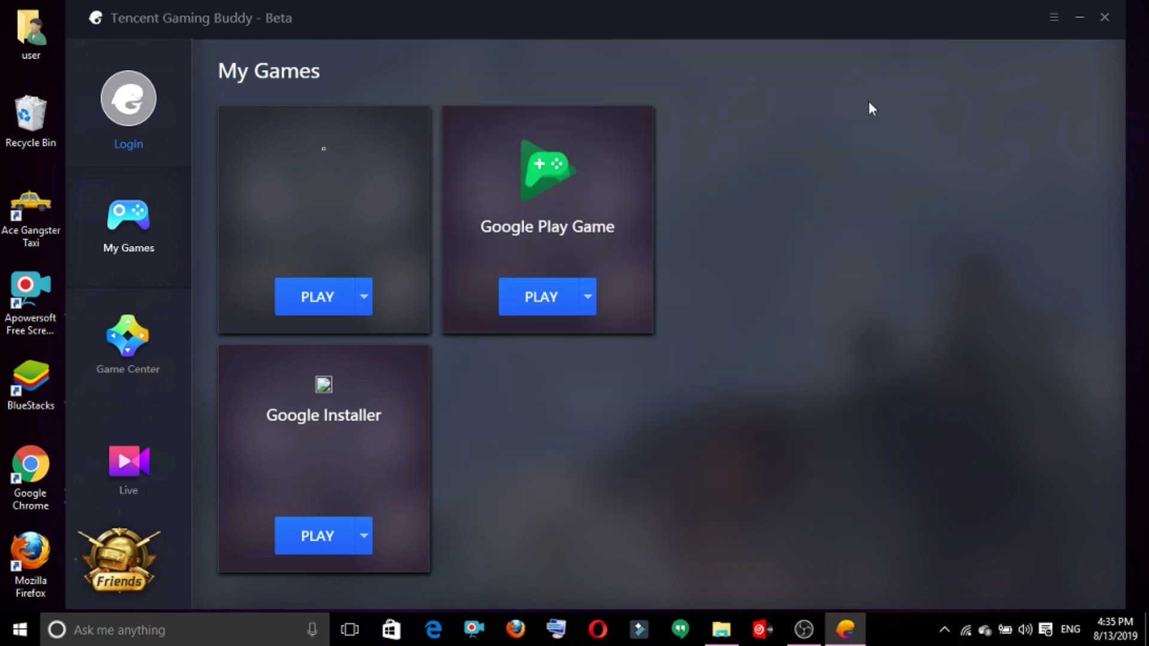
pyautogui.click(1107, 21)
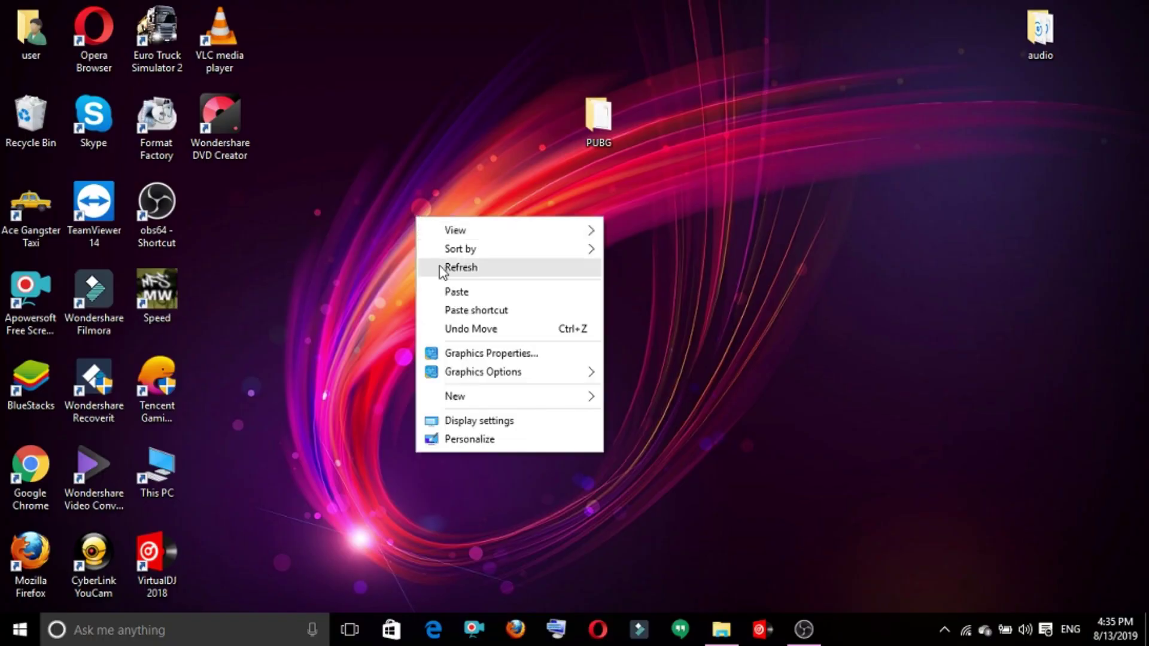
# - Refresh the desktop, relaunch the assistant, move its window up, and show the 我的游戏 page
pyautogui.click(442, 266)
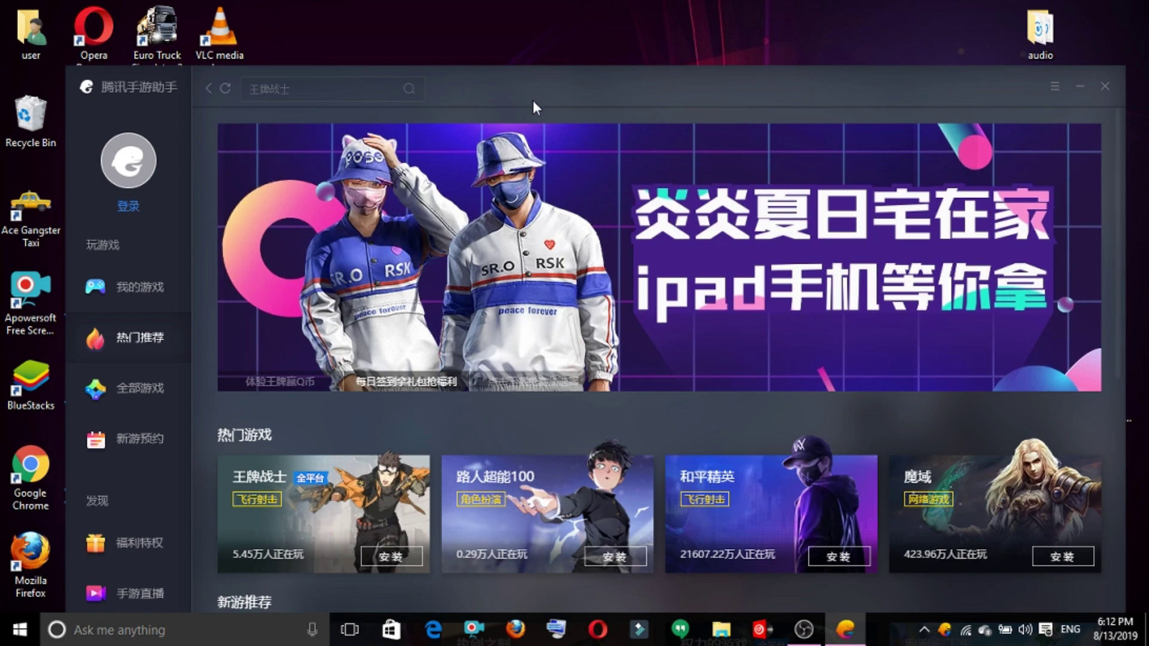
pyautogui.moveTo(530, 96); pyautogui.dragTo(529, 40)
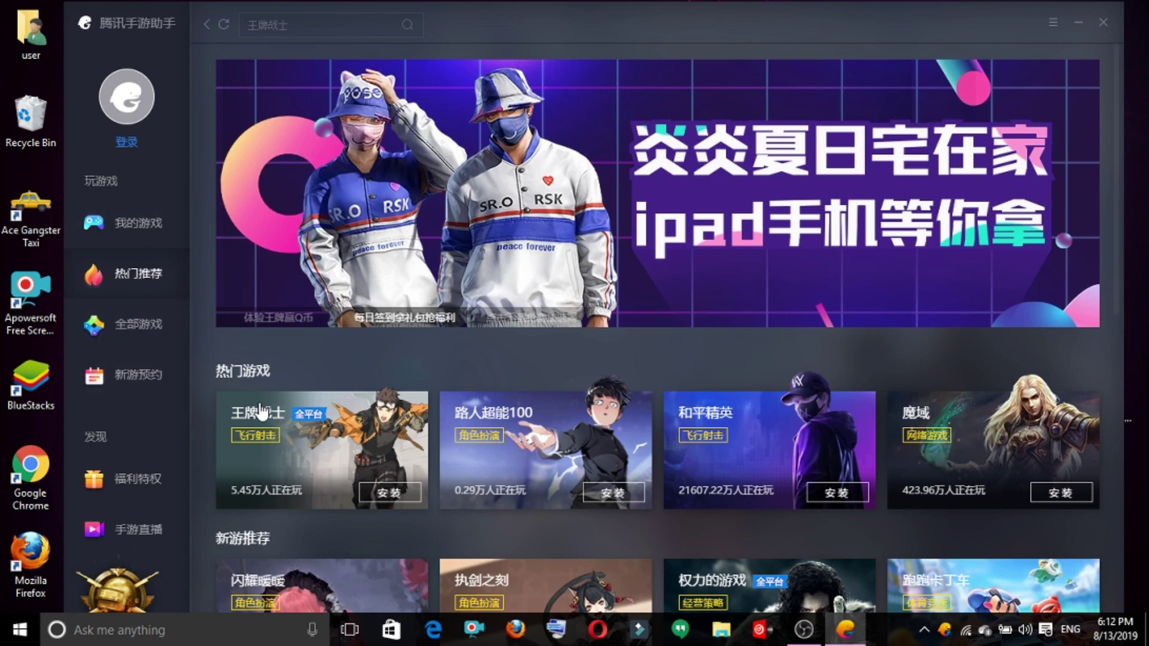
pyautogui.click(103, 231)
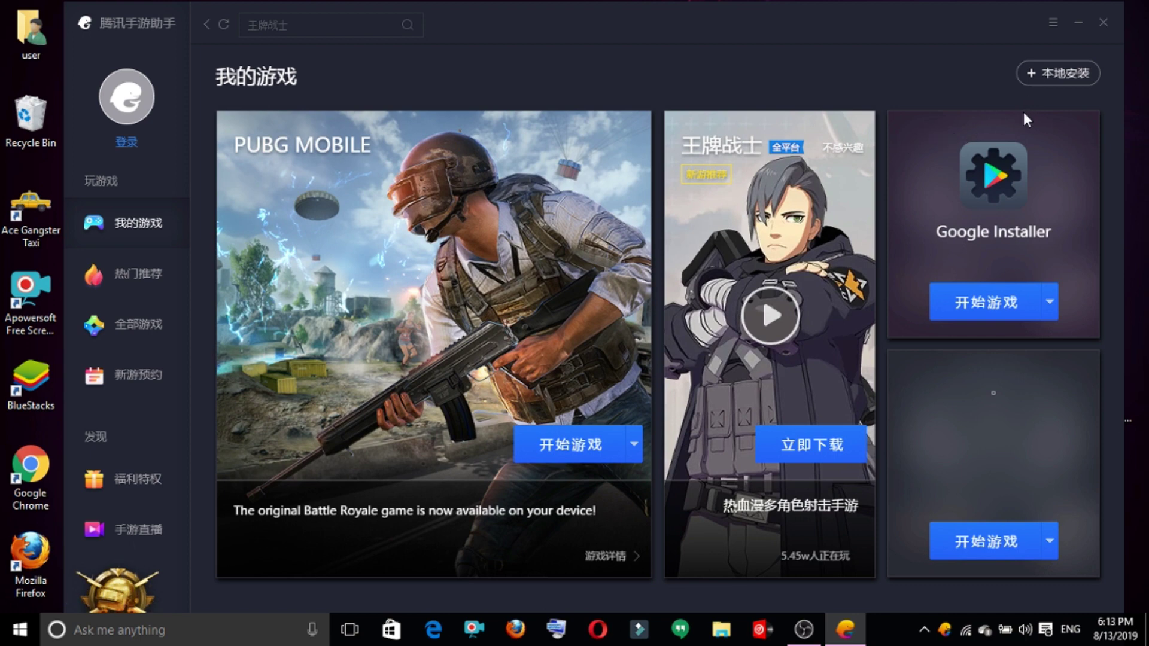
# - Install the com.tencent.ig APK from Desktop > PUBG via 本地安装 and open PUBG MOBILE
pyautogui.click(1058, 73)
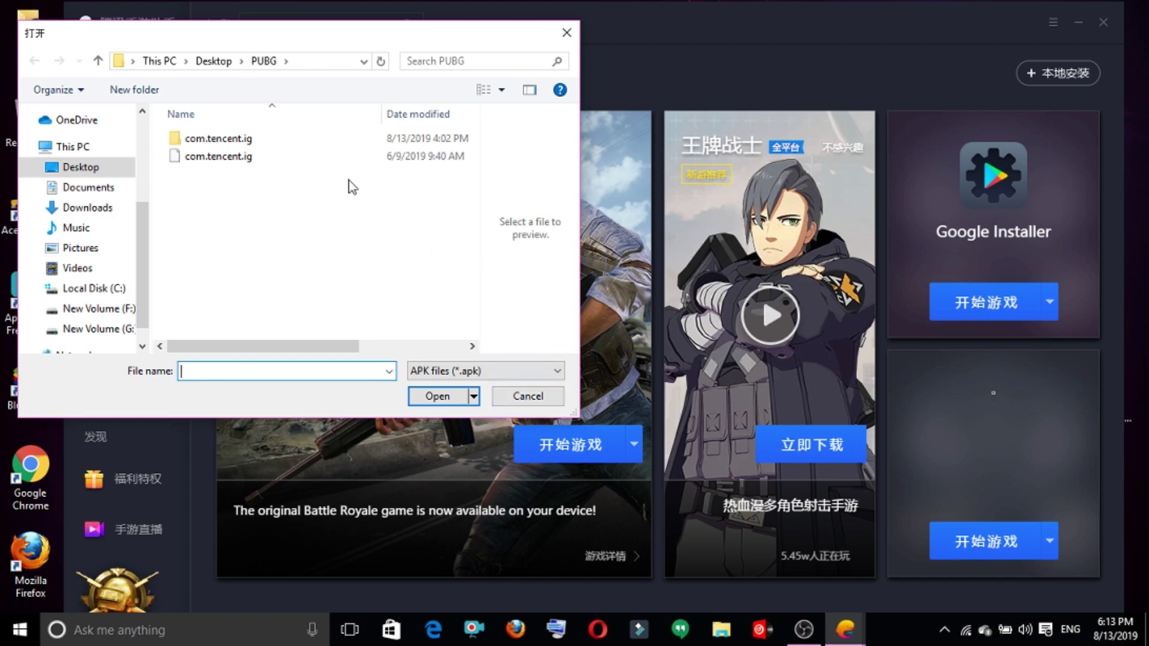
pyautogui.click(266, 164)
pyautogui.click(436, 392)
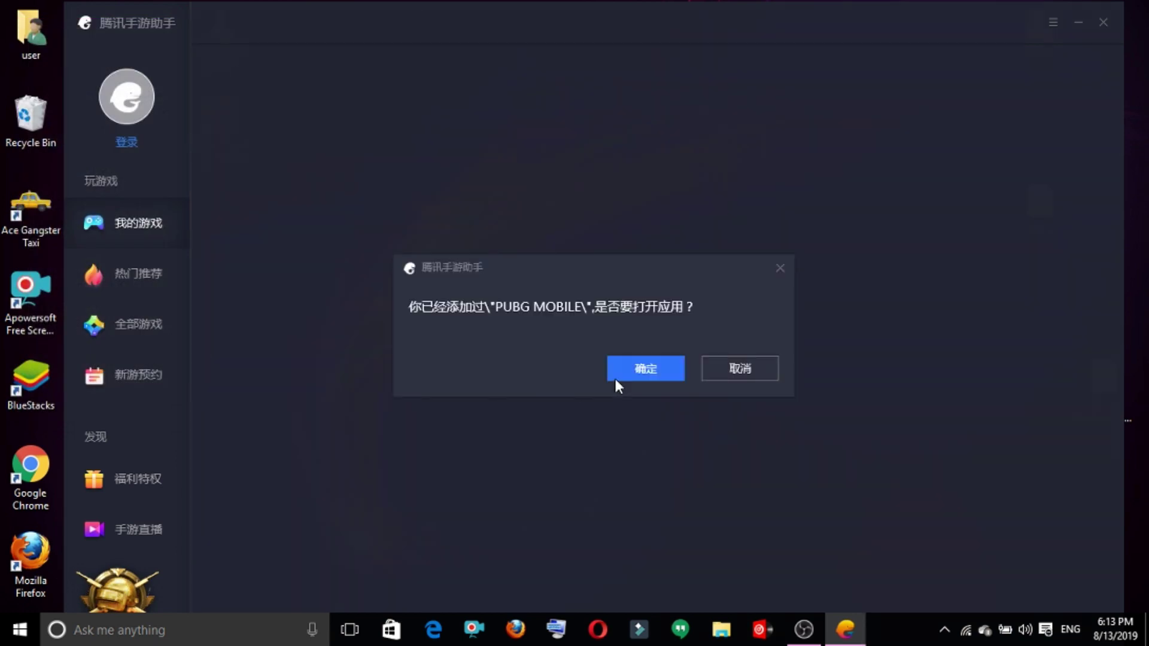
pyautogui.click(651, 371)
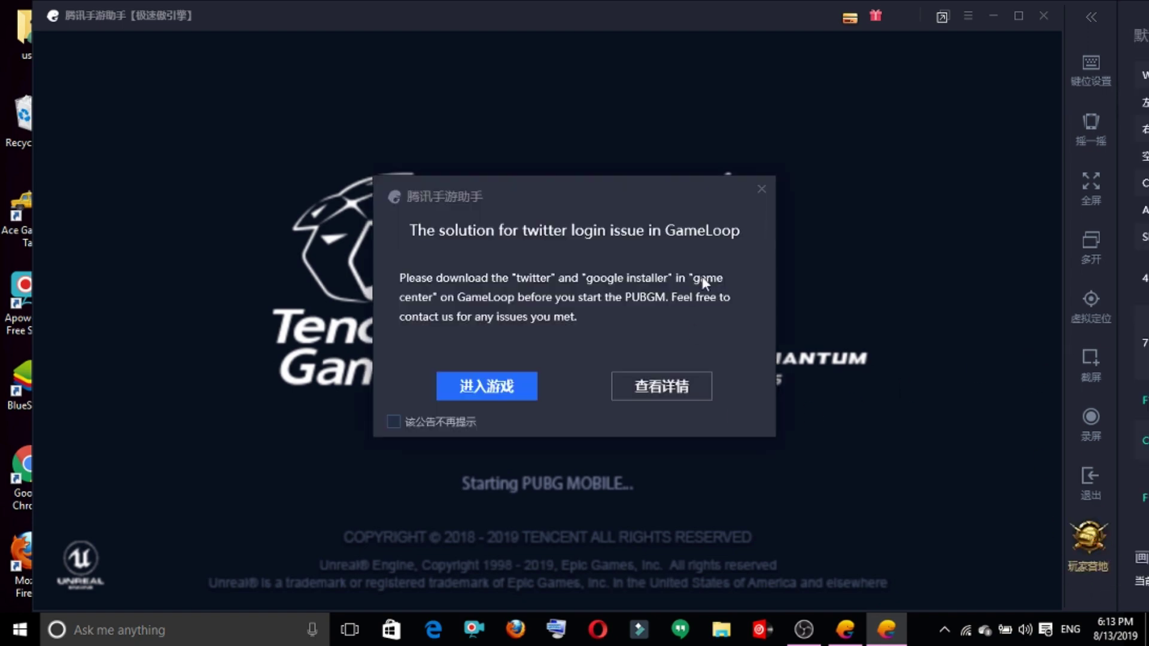
# - Enter the game past the twitter notice, exit PUBG MOBILE, and return to the 我的游戏 window
pyautogui.click(762, 187)
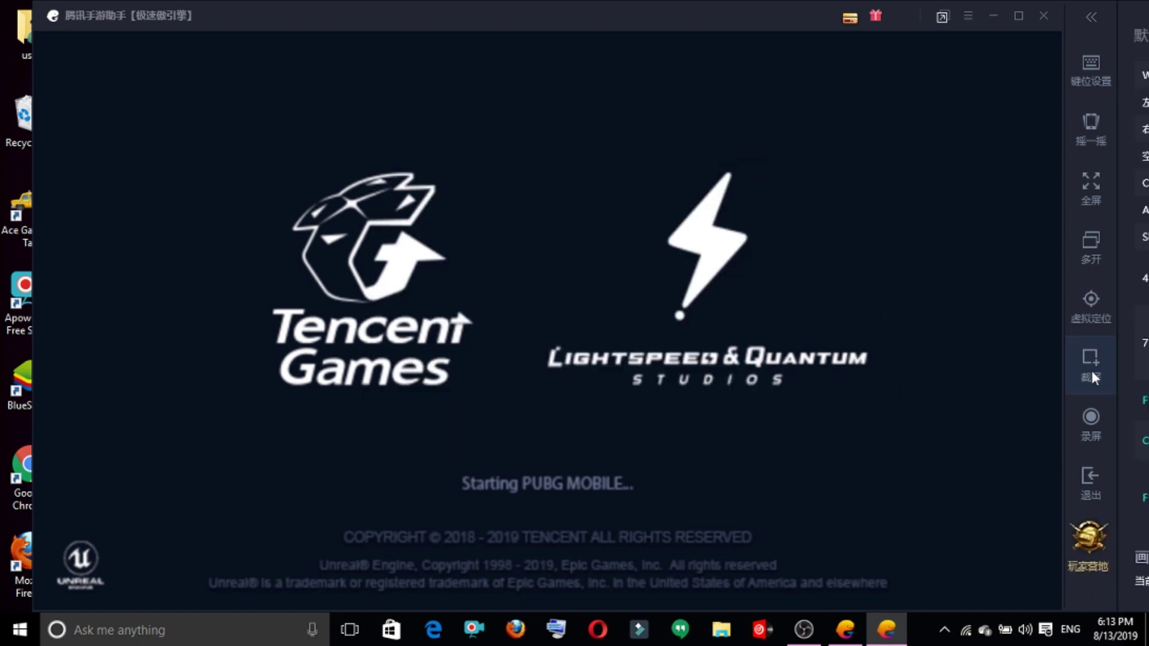
pyautogui.click(1089, 487)
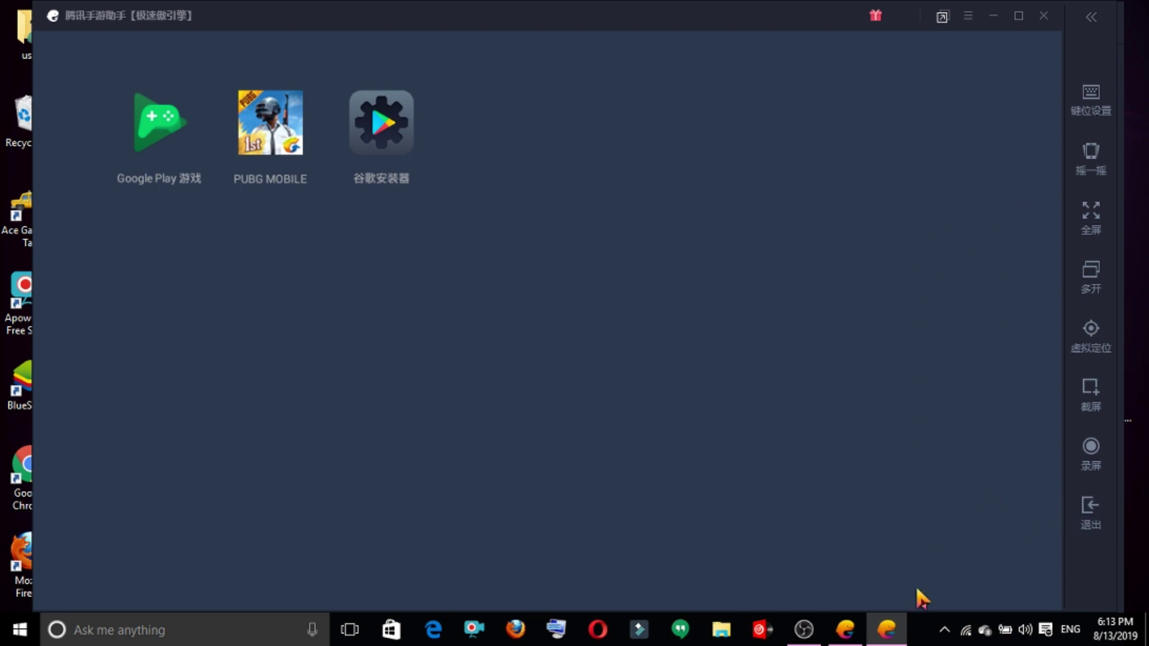
pyautogui.click(884, 635)
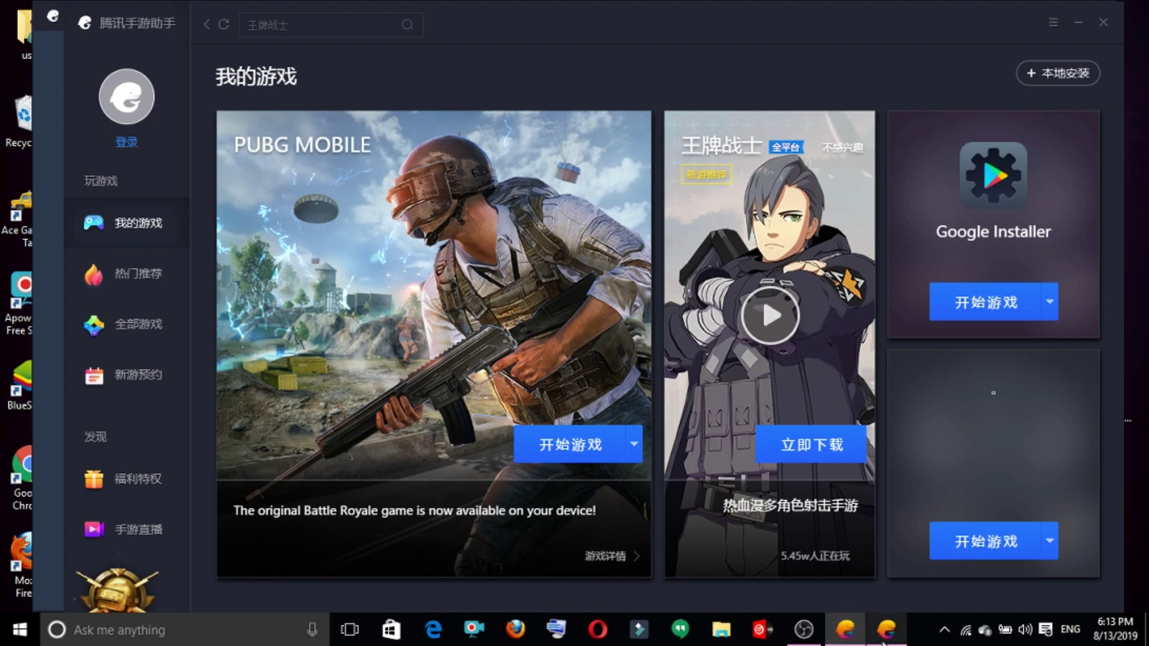
# - Switch the interface language back to English in Settings and save it
pyautogui.click(884, 637)
pyautogui.click(887, 637)
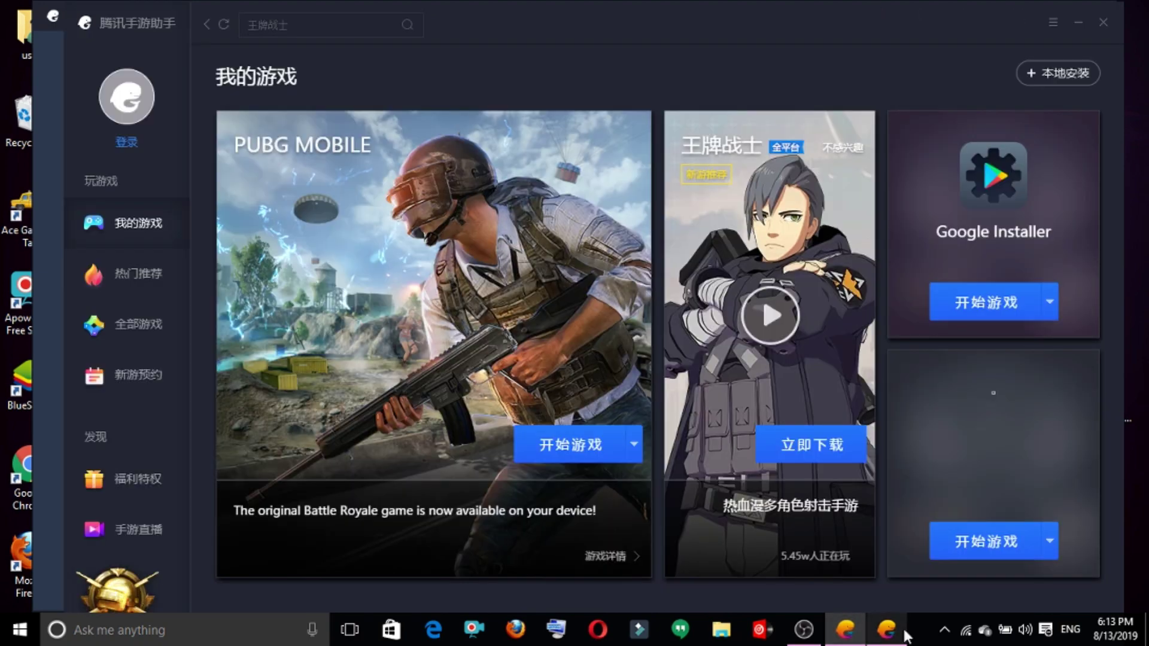
pyautogui.click(1048, 23)
pyautogui.click(1062, 90)
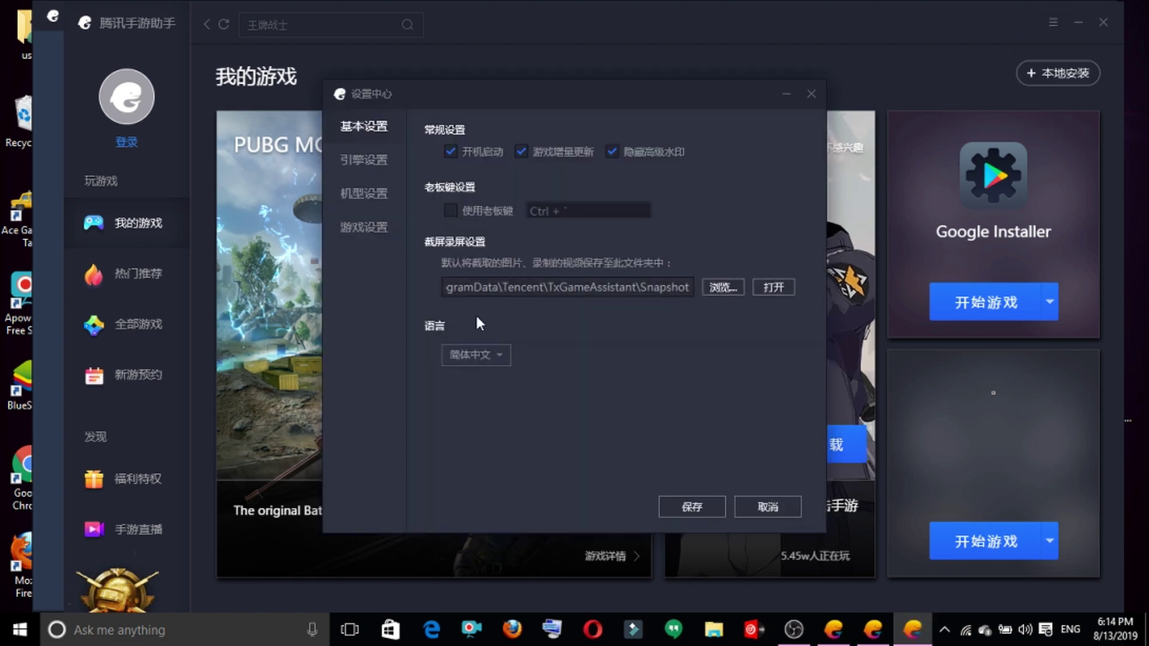
pyautogui.click(479, 355)
pyautogui.click(472, 402)
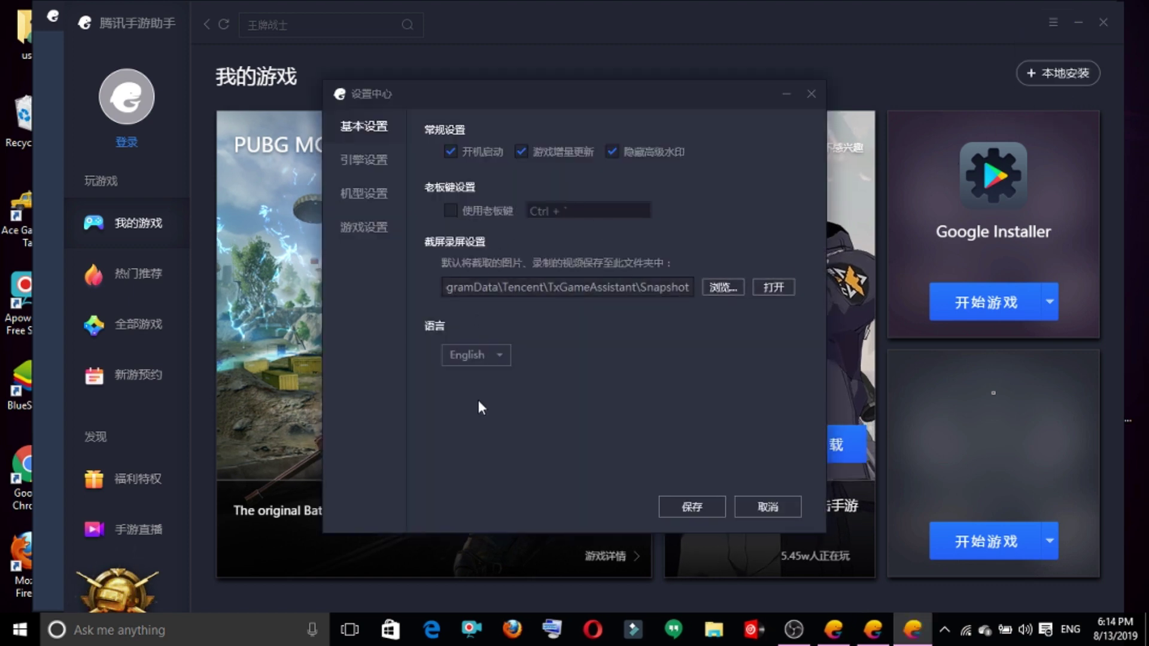
pyautogui.click(688, 507)
pyautogui.click(688, 340)
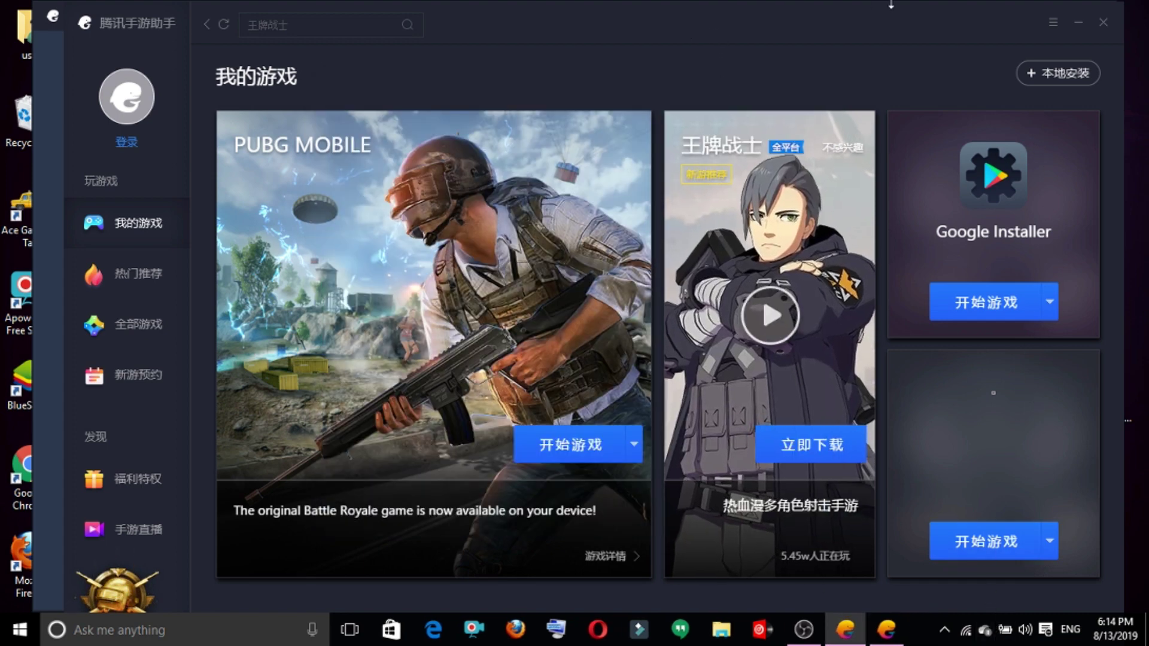
# - Close the game library, confirm exiting the emulator, and refresh the desktop
pyautogui.click(1105, 26)
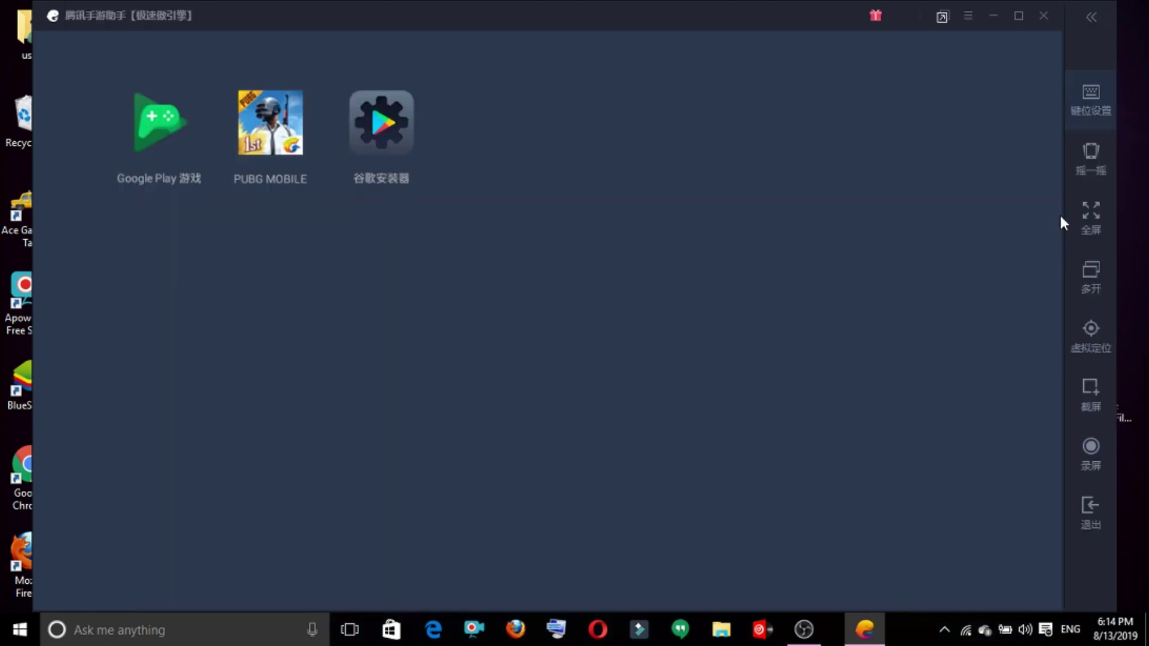
pyautogui.click(1042, 22)
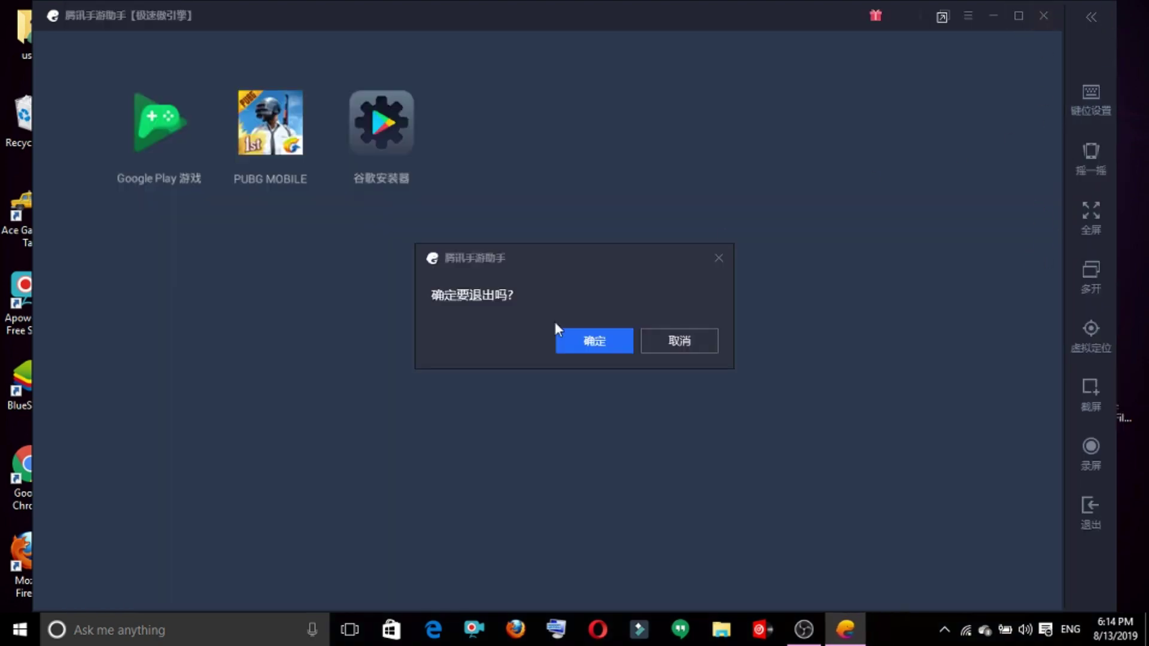
pyautogui.click(597, 344)
pyautogui.rightClick(558, 222)
pyautogui.click(583, 272)
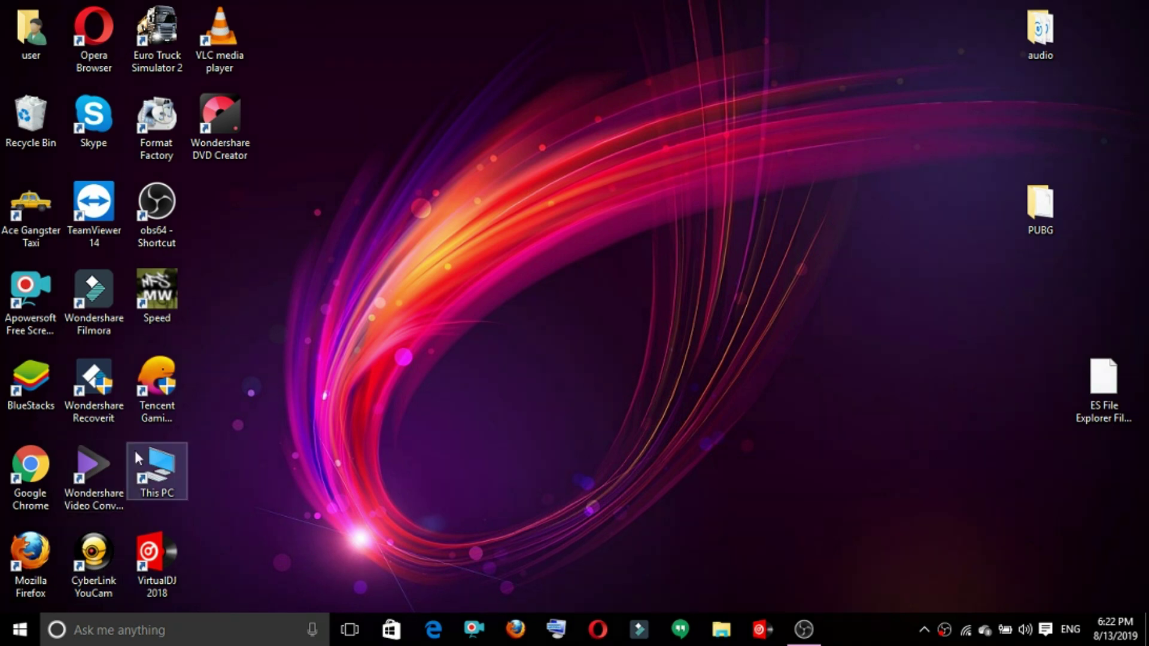
# - Launch Tencent Gaming Buddy from its desktop shortcut
pyautogui.doubleClick(151, 363)
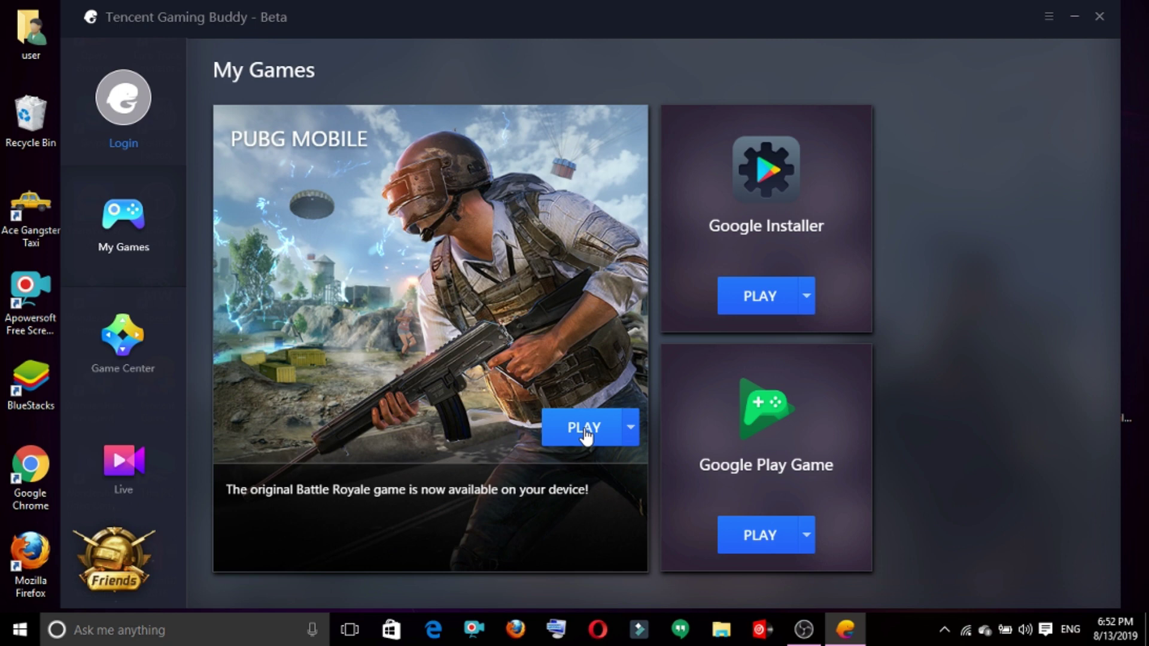
# - Play PUBG MOBILE, dismiss the twitter login notice, and exit the loading game to the home screen
pyautogui.click(584, 429)
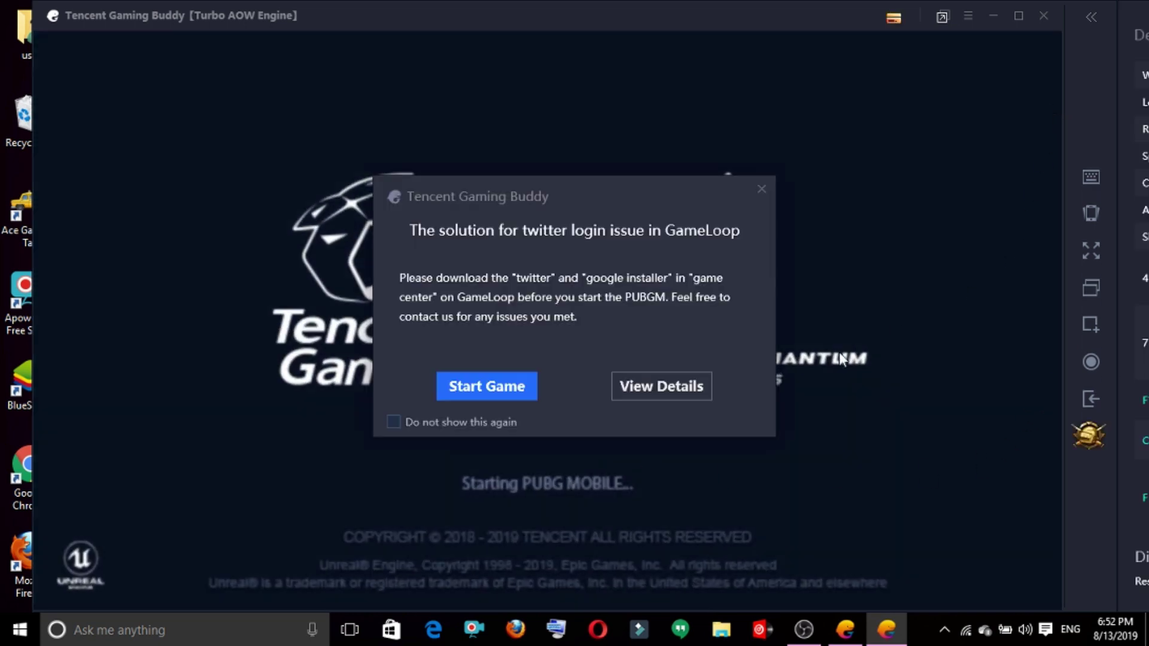
pyautogui.click(755, 191)
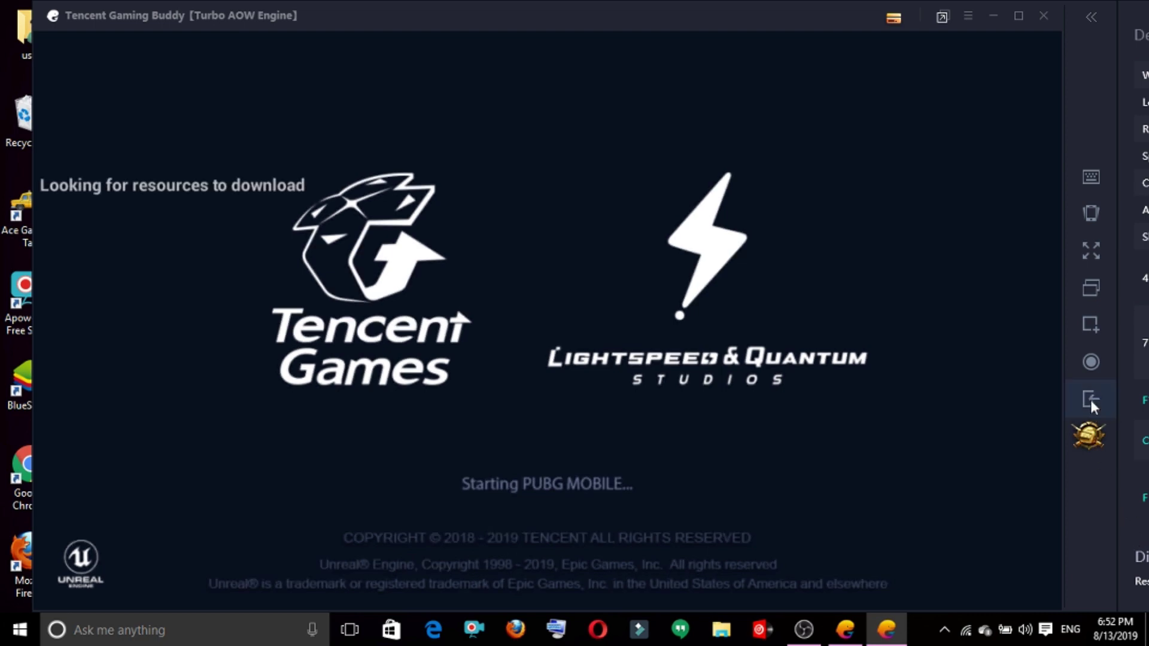
pyautogui.click(1090, 400)
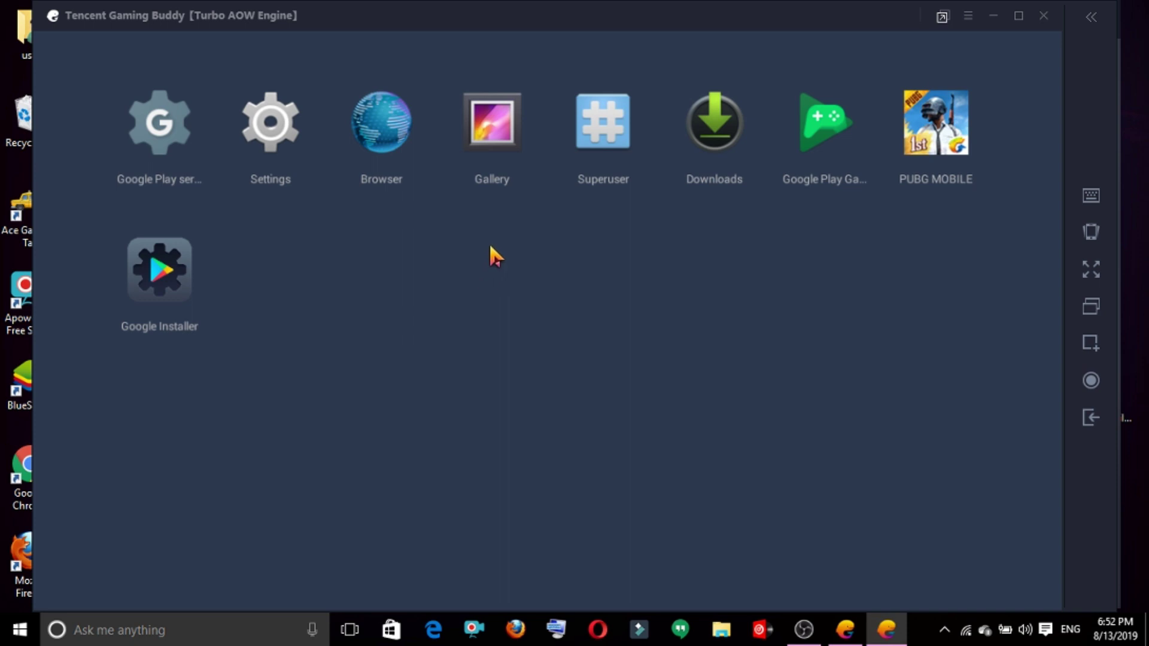
# - Browse the MiXplorer search results in the emulator's browser and open the APKMirror link
pyautogui.click(390, 156)
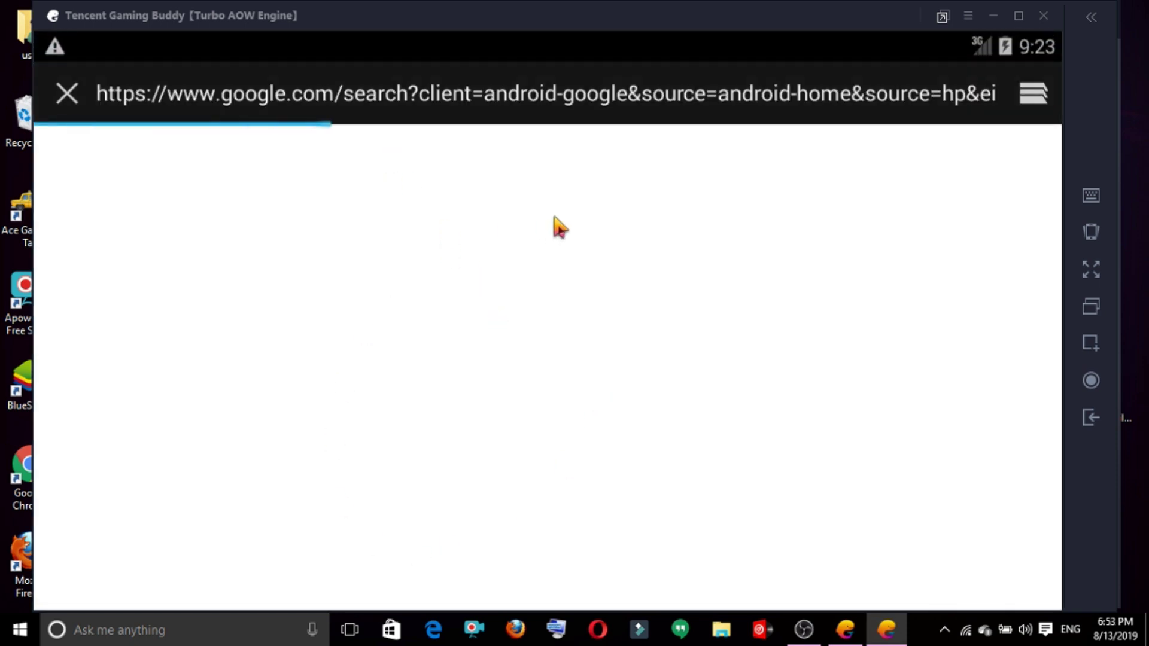
pyautogui.scroll(-5, 347, 388)
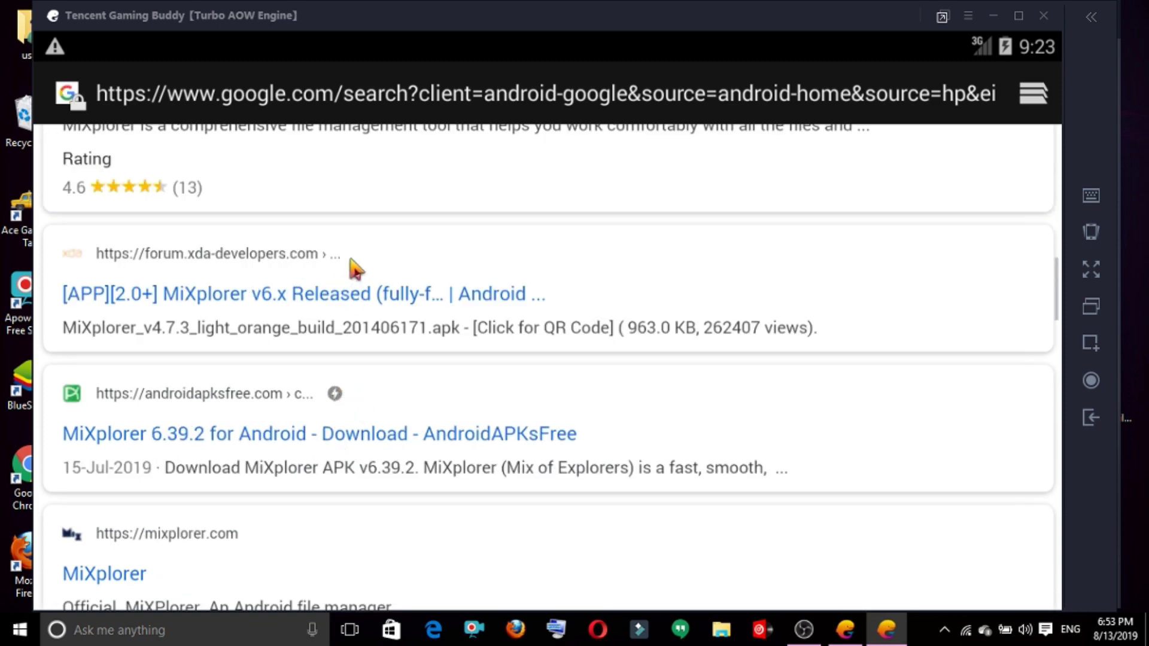
pyautogui.scroll(10, 353, 266)
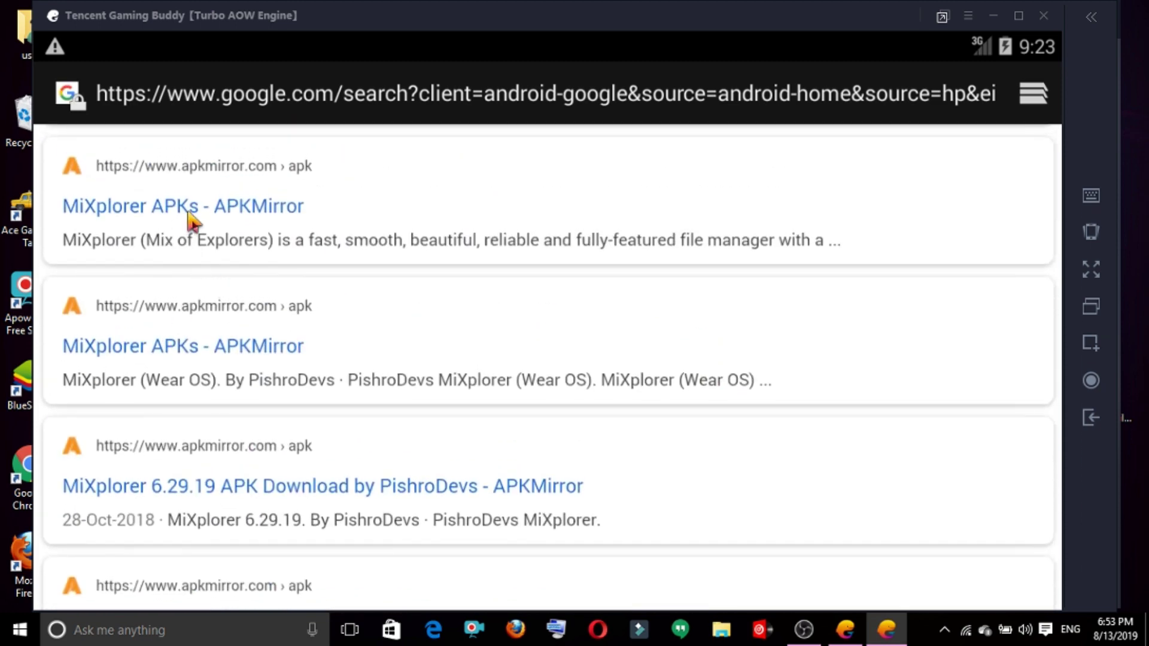
pyautogui.click(190, 221)
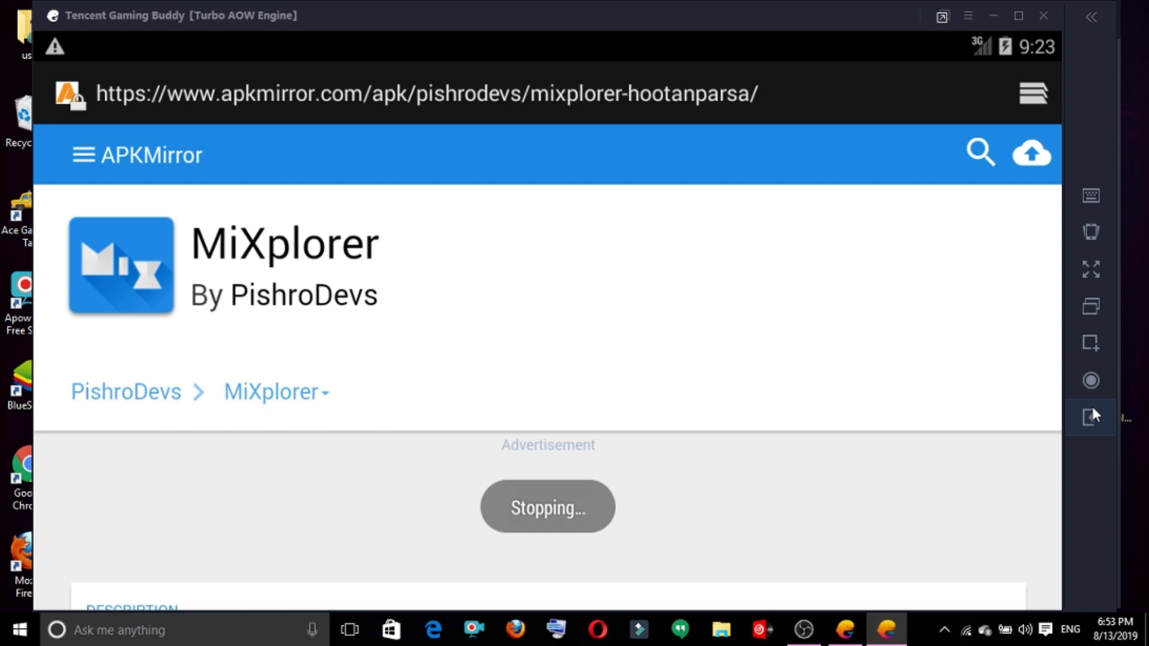
# - Go back to the emulator home screen and open the Downloads app
pyautogui.click(1086, 413)
pyautogui.click(1083, 406)
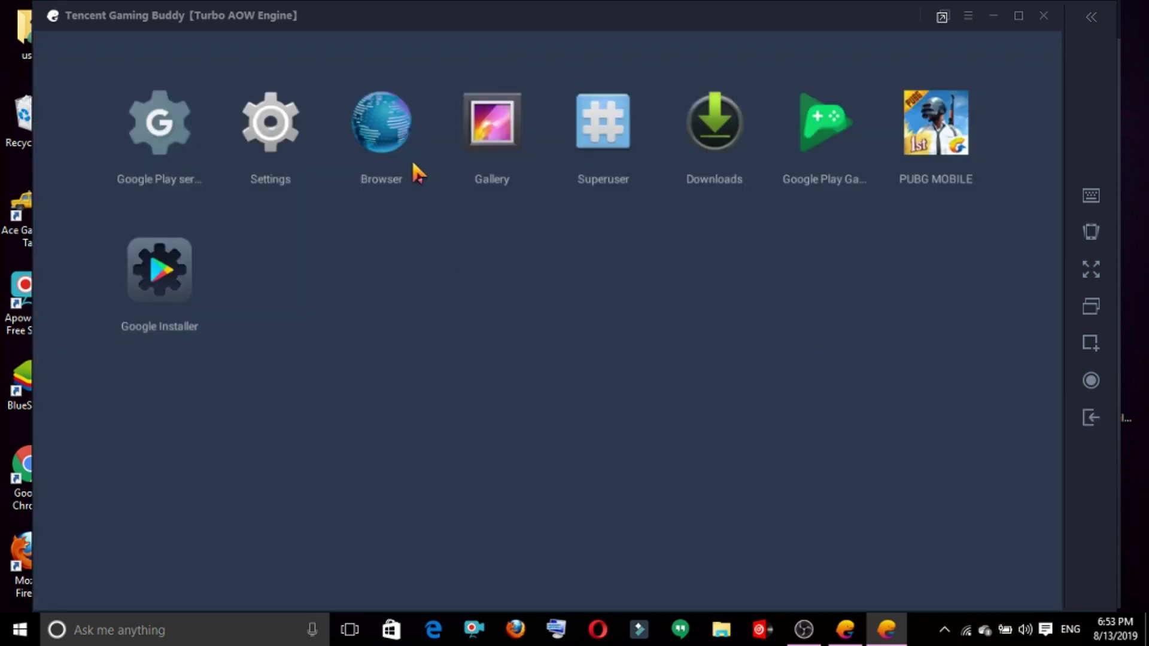
pyautogui.click(726, 128)
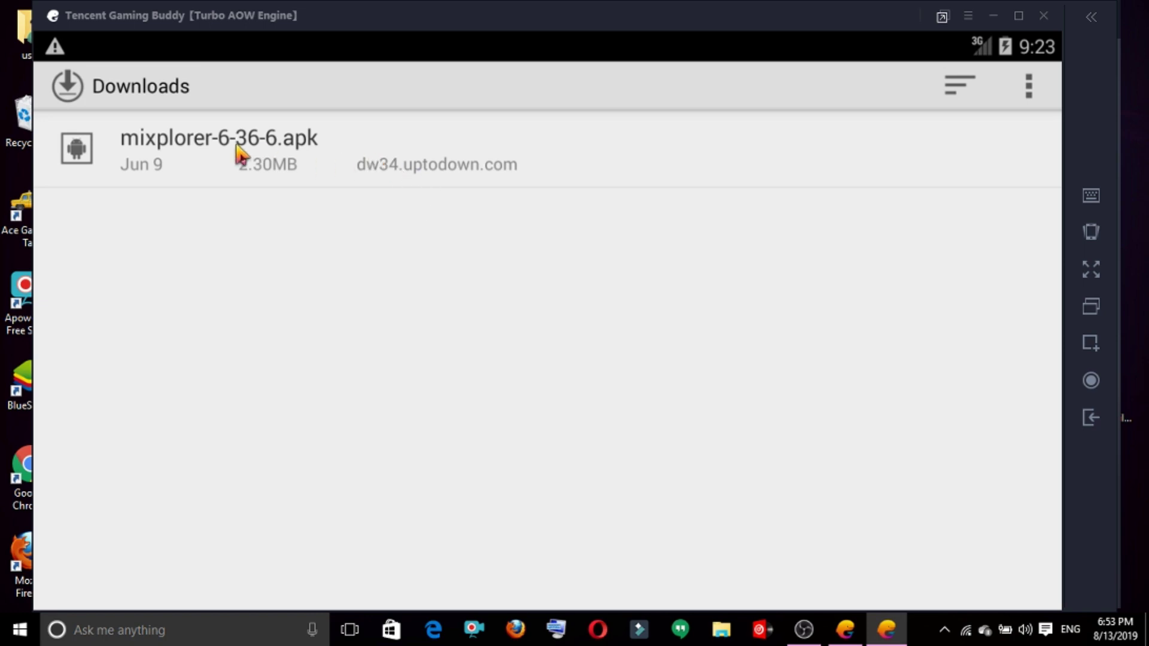
# - Install MiXplorer from mixplorer-6-36-6.apk, paging through its permission screens
pyautogui.click(237, 145)
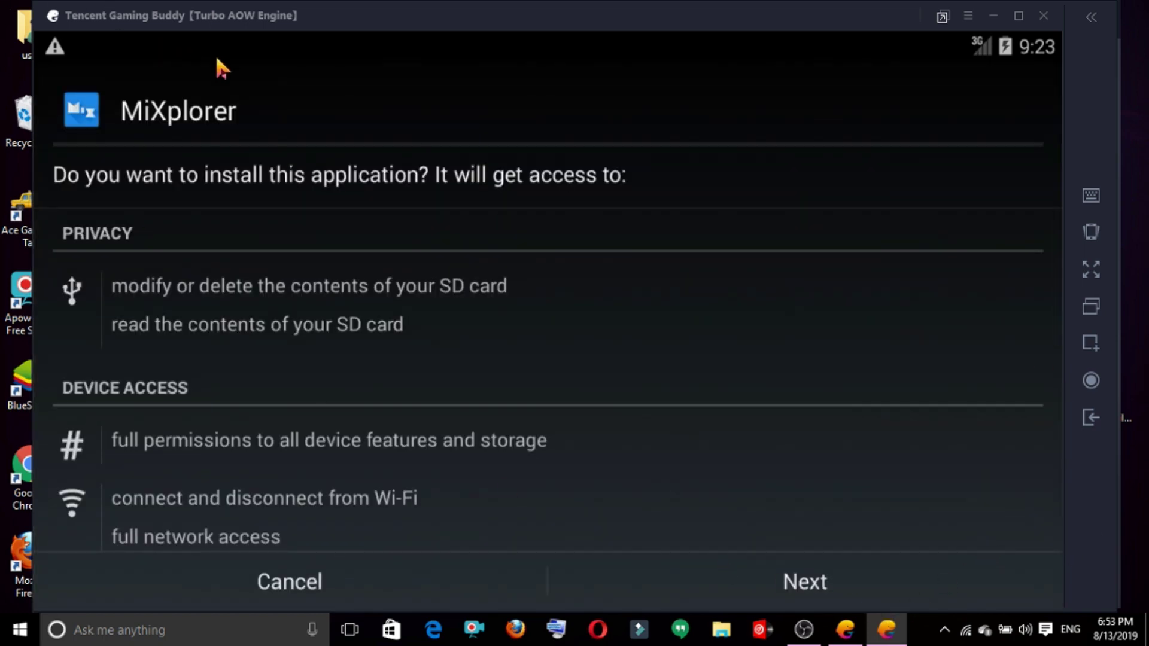
pyautogui.click(790, 576)
pyautogui.click(781, 585)
pyautogui.click(781, 585)
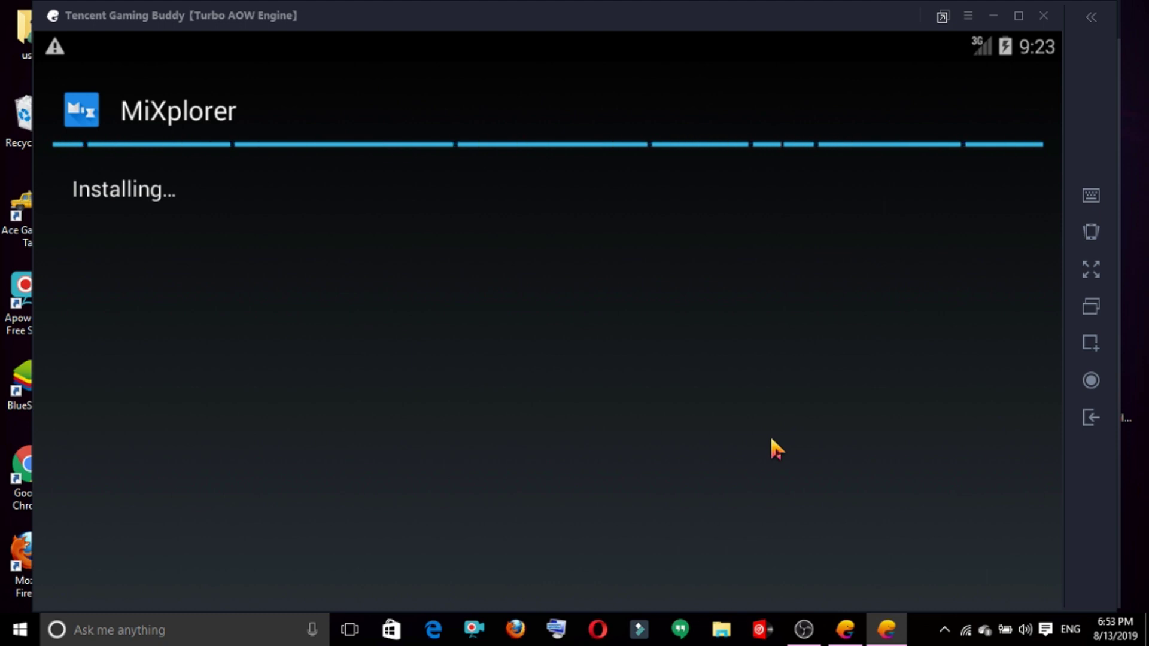
# - Launch the newly installed MiXplorer and accept its privacy policy
pyautogui.moveTo(613, 44); pyautogui.dragTo(666, 330)
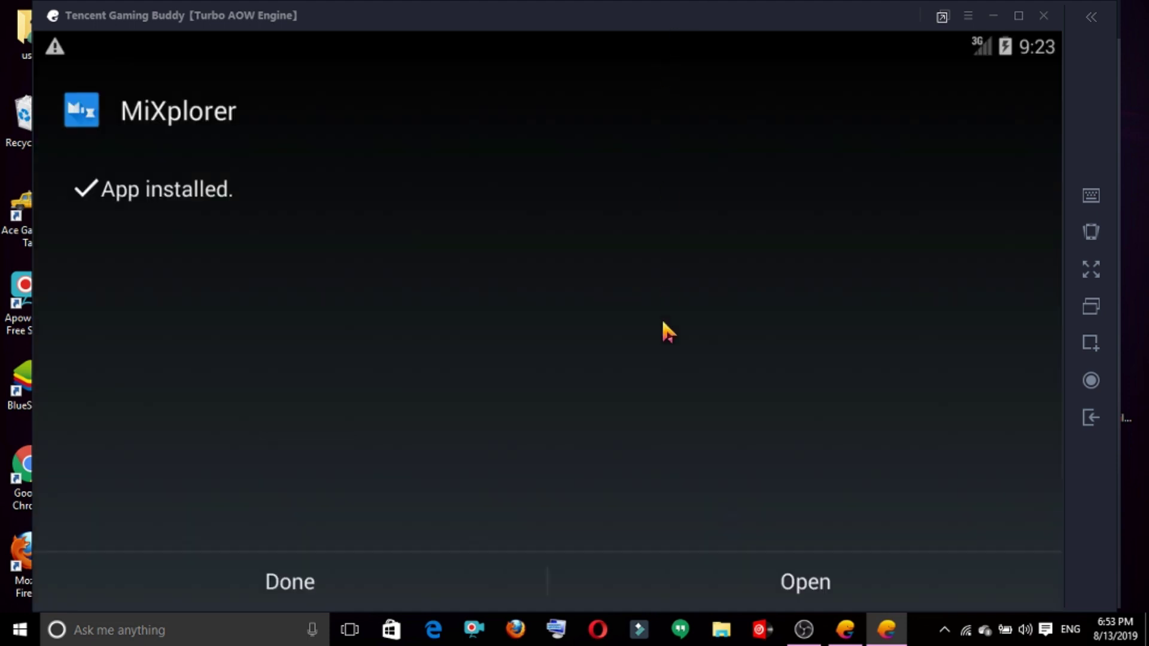
pyautogui.click(808, 579)
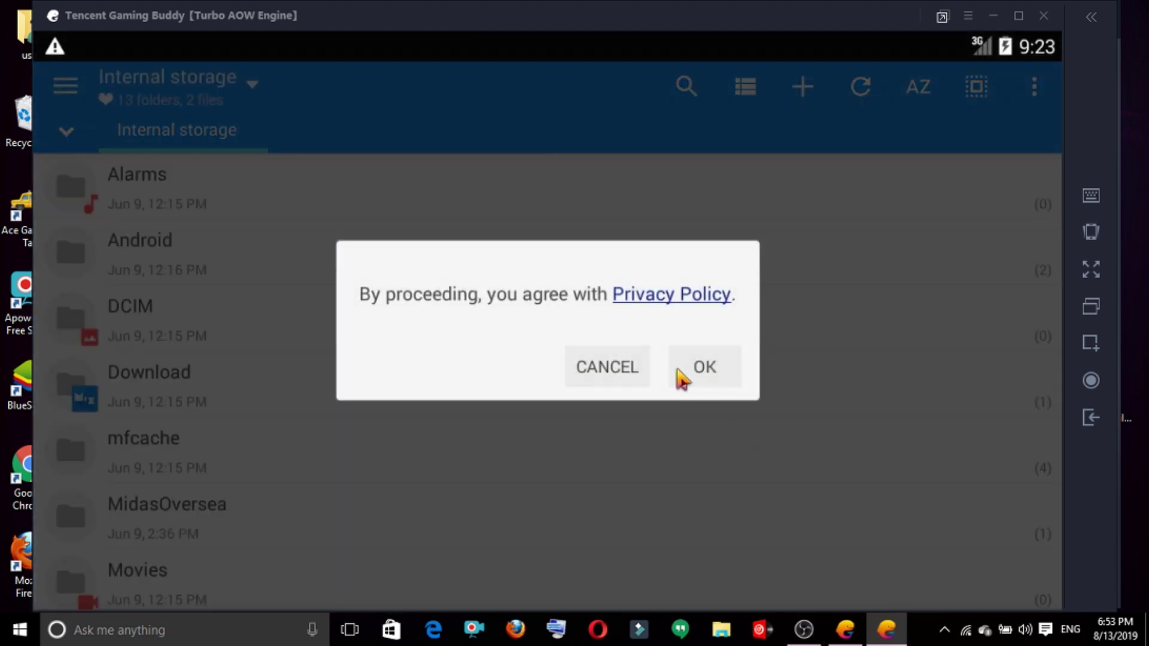
pyautogui.click(691, 370)
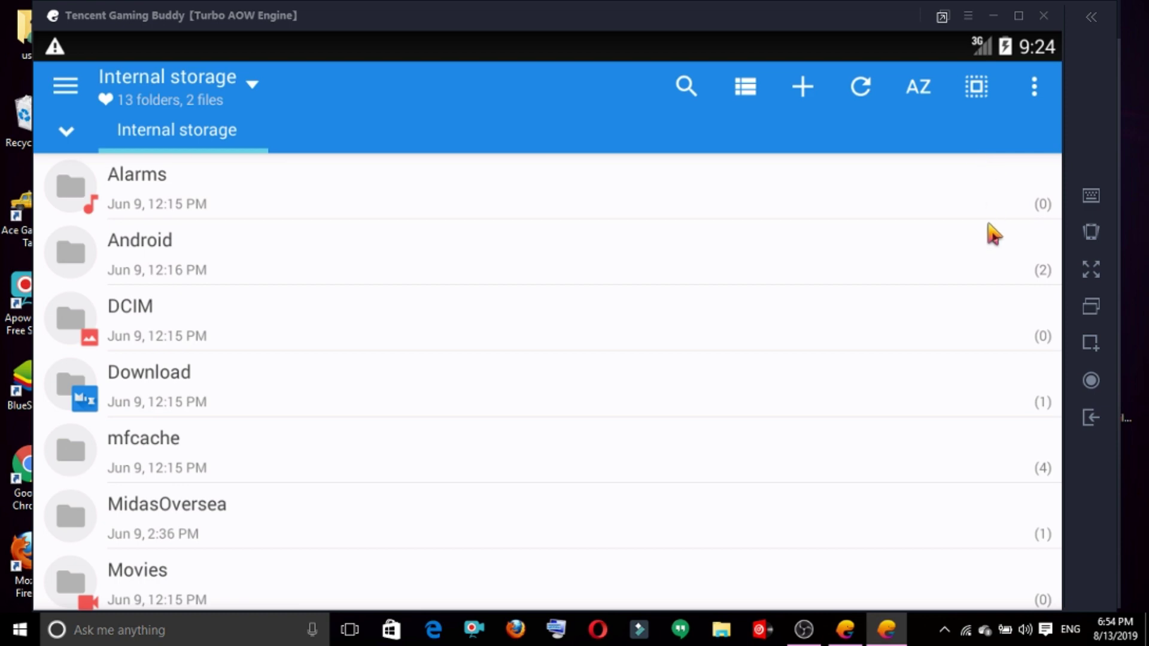
# - Minimize the emulator windows, refresh the desktop and move the PUBG folder to mid-desktop
pyautogui.click(993, 16)
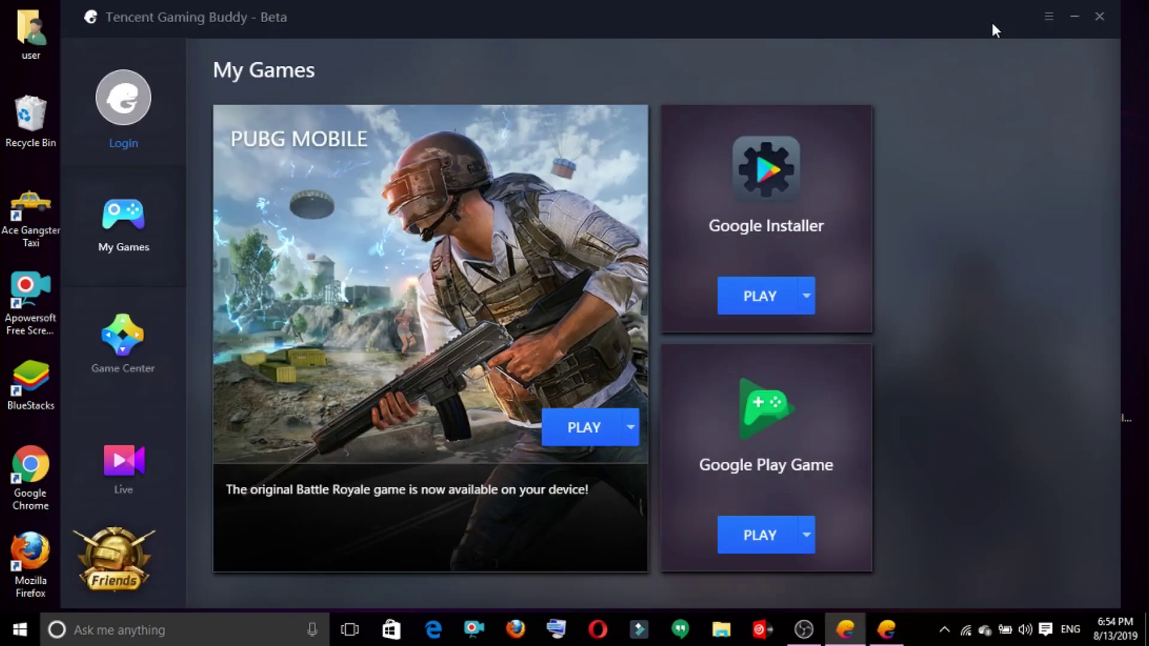
pyautogui.click(1072, 16)
pyautogui.rightClick(865, 86)
pyautogui.click(926, 131)
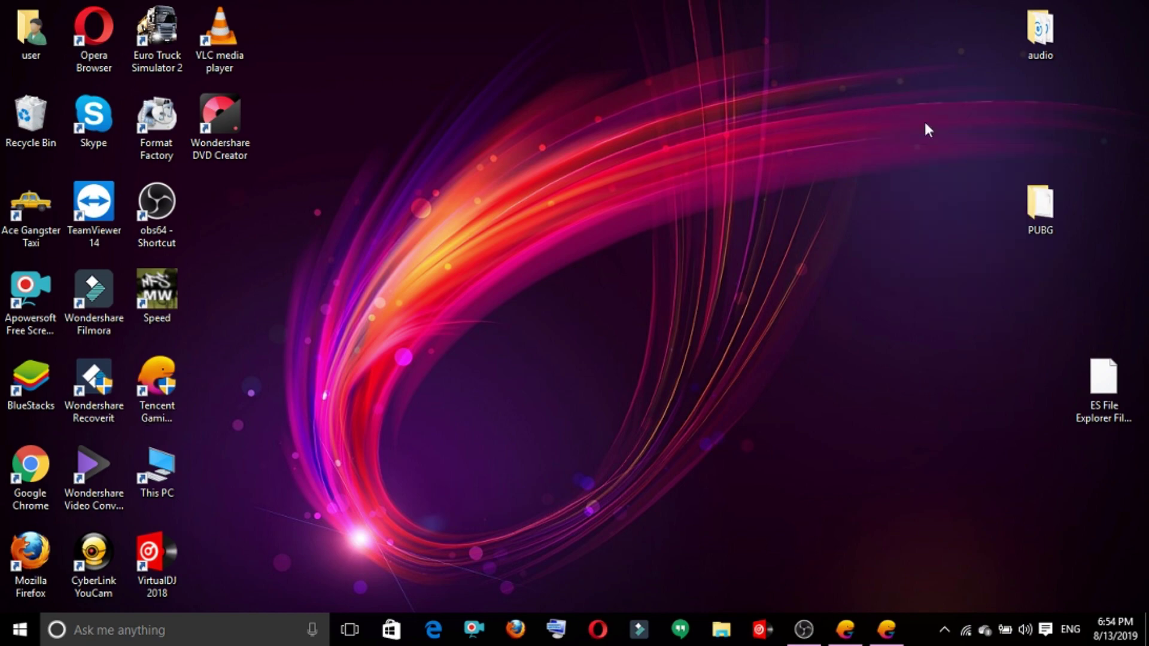
pyautogui.click(1040, 206)
pyautogui.moveTo(1040, 206); pyautogui.dragTo(618, 179)
# - Copy the com.tencent.ig folder from inside the desktop PUBG folder
pyautogui.doubleClick(616, 183)
pyautogui.click(354, 188)
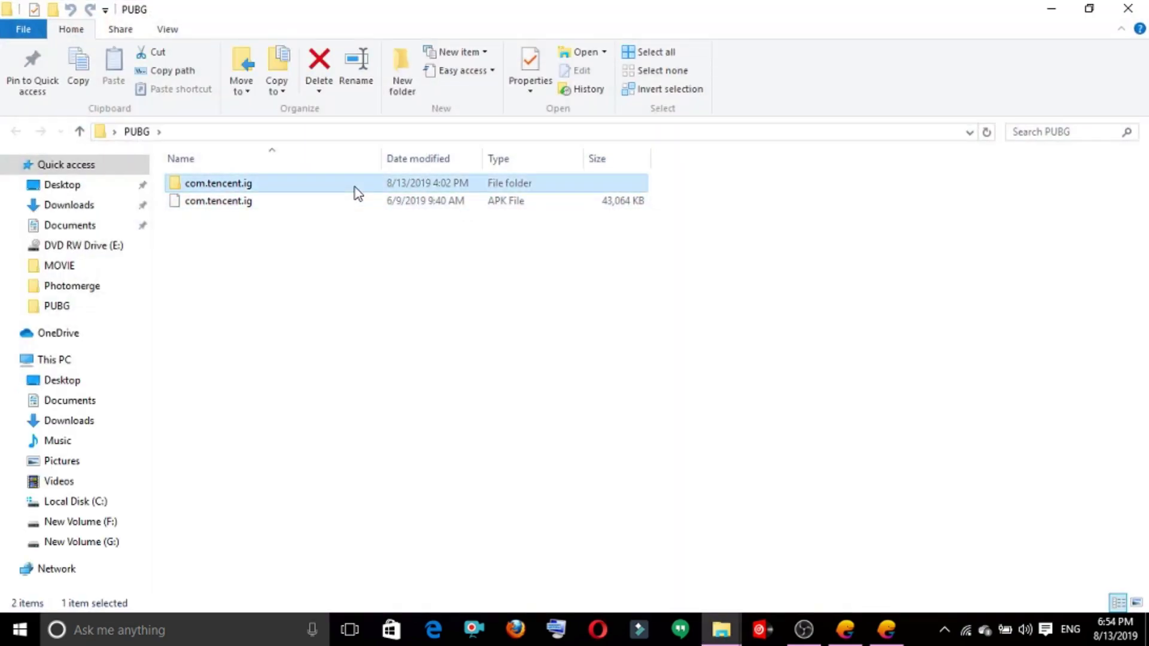
pyautogui.rightClick(353, 186)
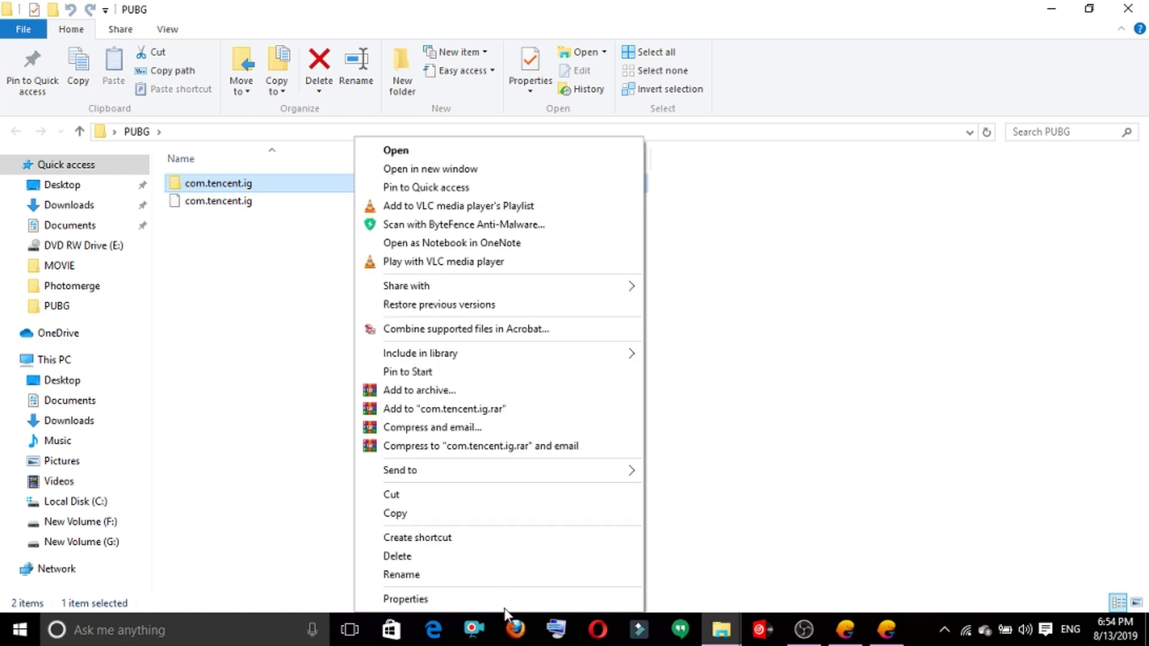
pyautogui.click(419, 515)
# - Browse New Volume (G:) to Temp > TxGameDownload > MobileGamePCShared
pyautogui.click(721, 630)
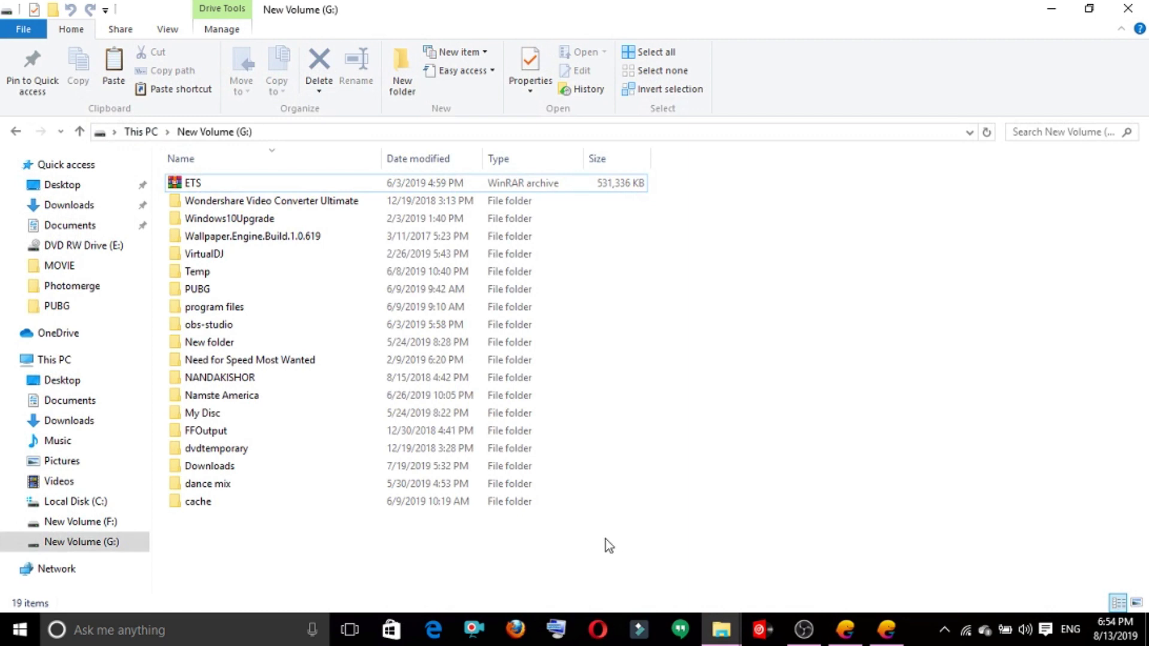
pyautogui.doubleClick(210, 275)
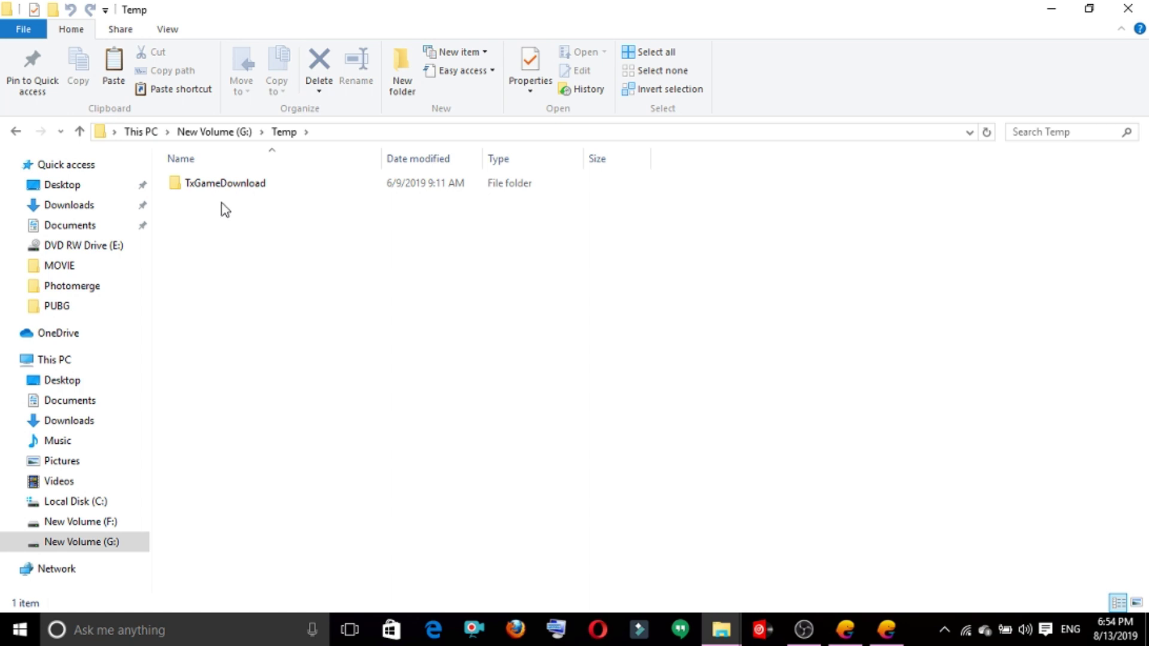
pyautogui.doubleClick(306, 190)
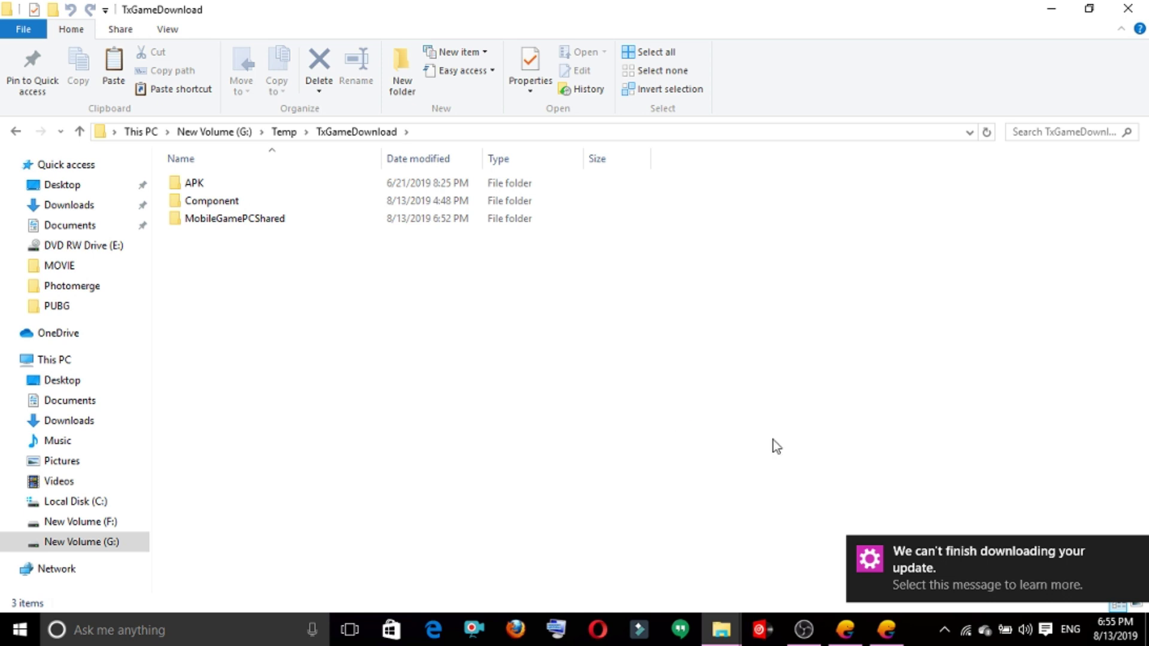
pyautogui.doubleClick(261, 221)
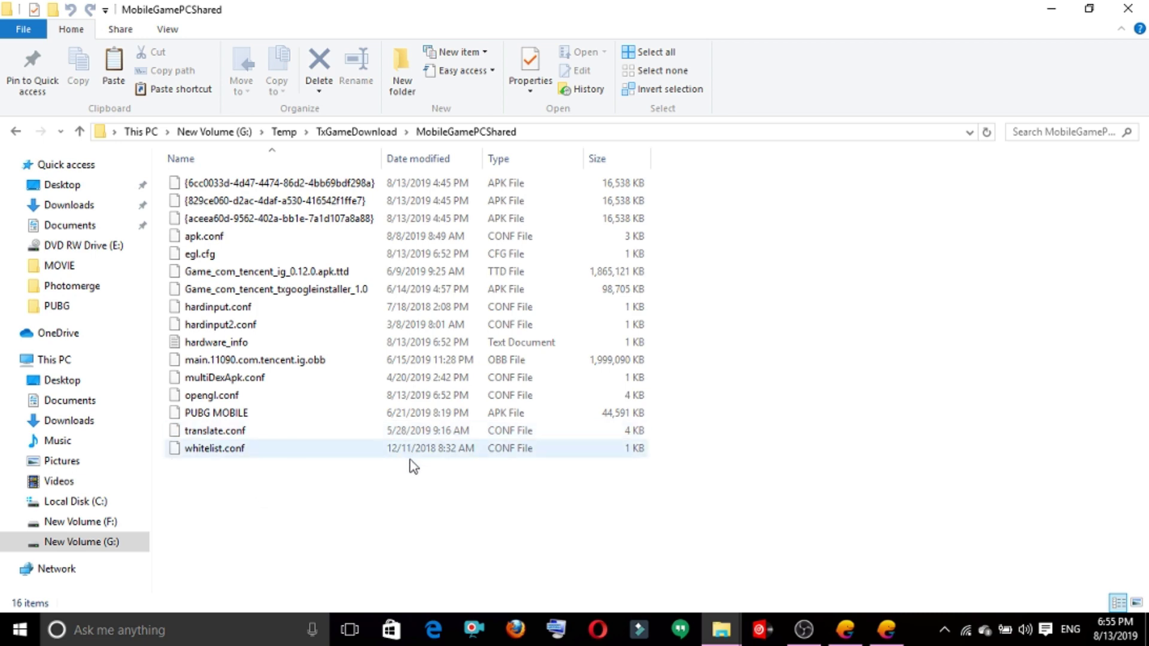
# - Paste main.11090.com.tencent.ig.obb into MobileGamePCShared, replacing the old copy, then minimize Explorer
pyautogui.hotkey('ctrl', 'v')
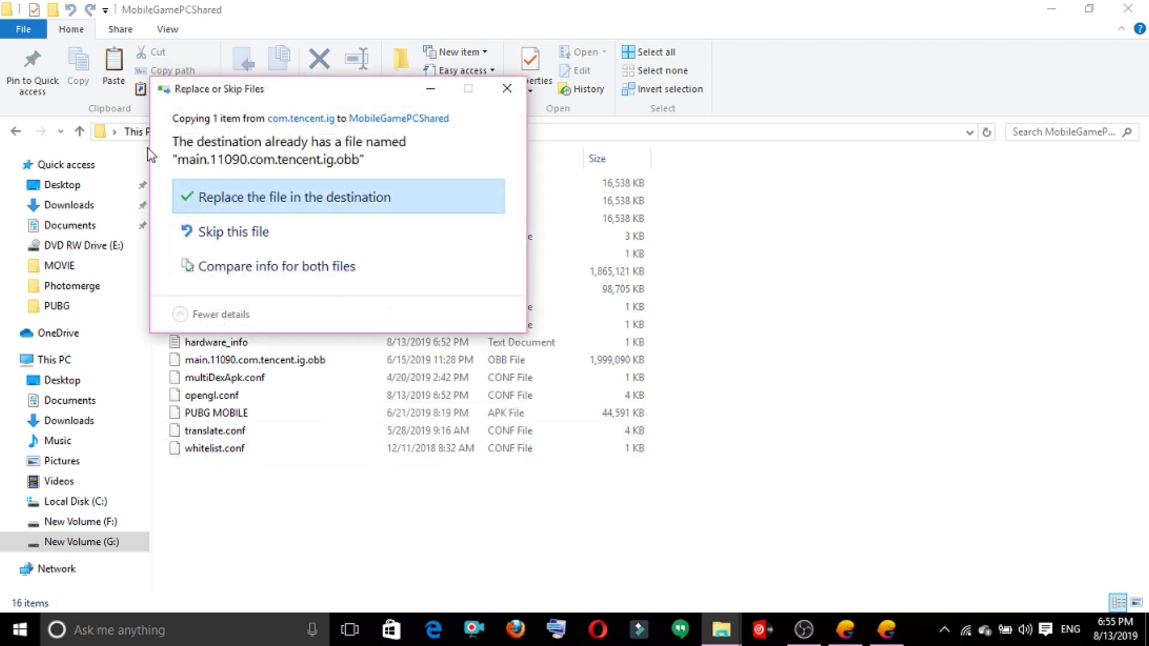
pyautogui.click(282, 198)
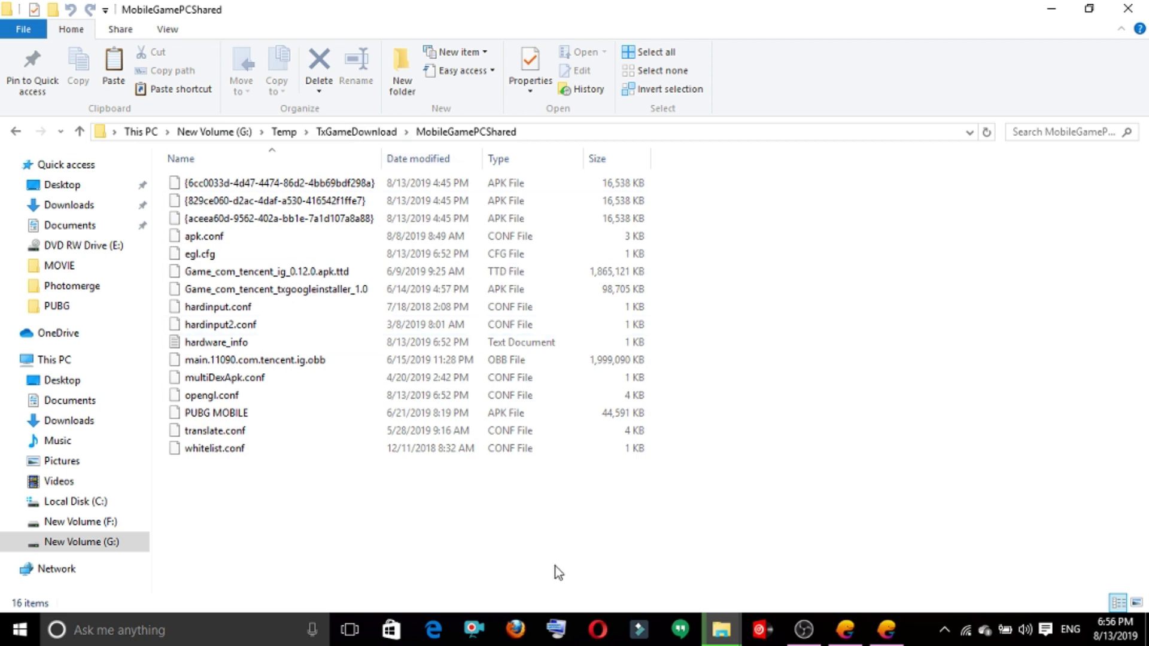
pyautogui.moveTo(721, 630)
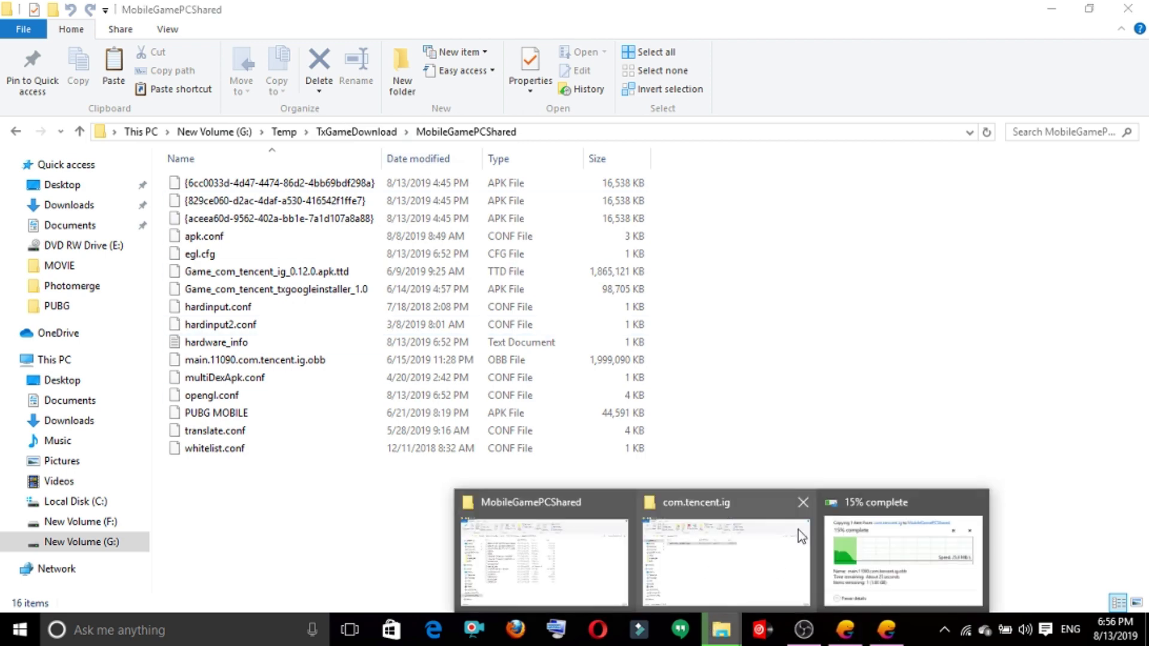
pyautogui.click(921, 553)
pyautogui.moveTo(384, 146); pyautogui.dragTo(753, 298)
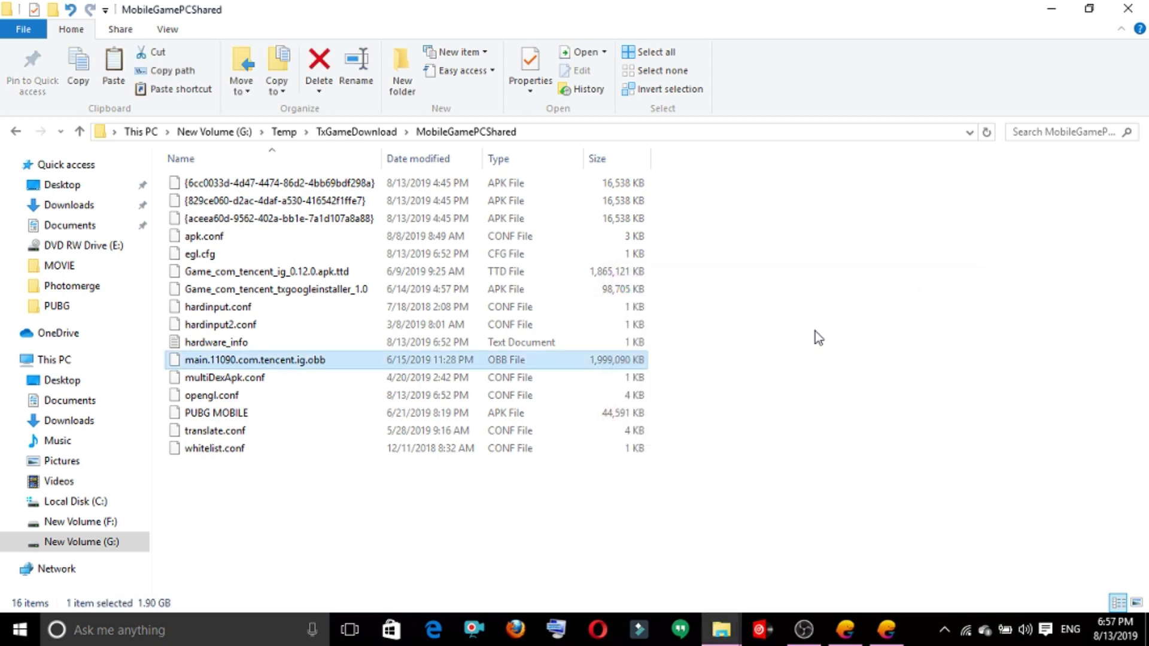
pyautogui.click(1063, 8)
pyautogui.click(1140, 7)
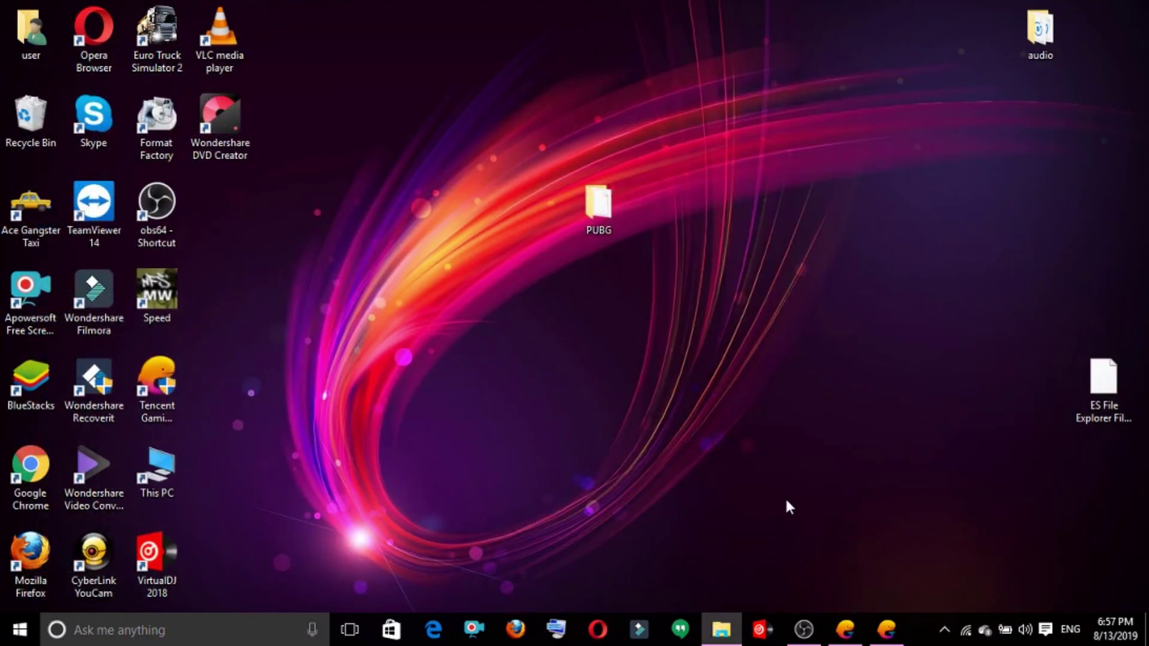
# - Restore the emulator and browse the Root of the file system in MiXplorer
pyautogui.click(891, 630)
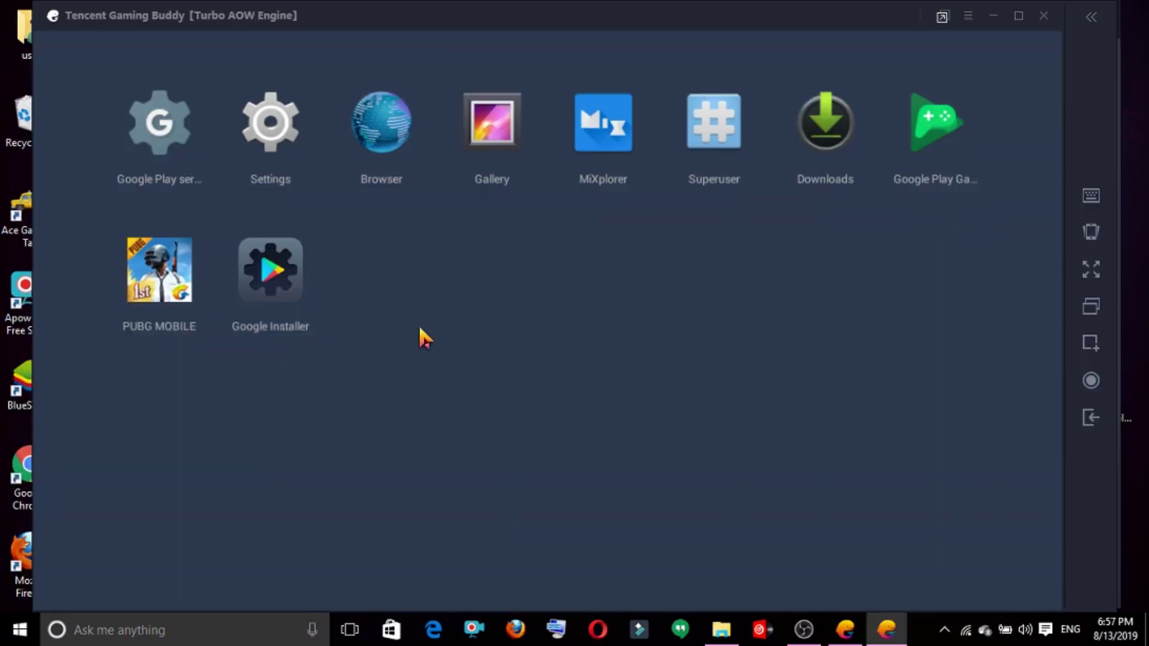
pyautogui.click(619, 148)
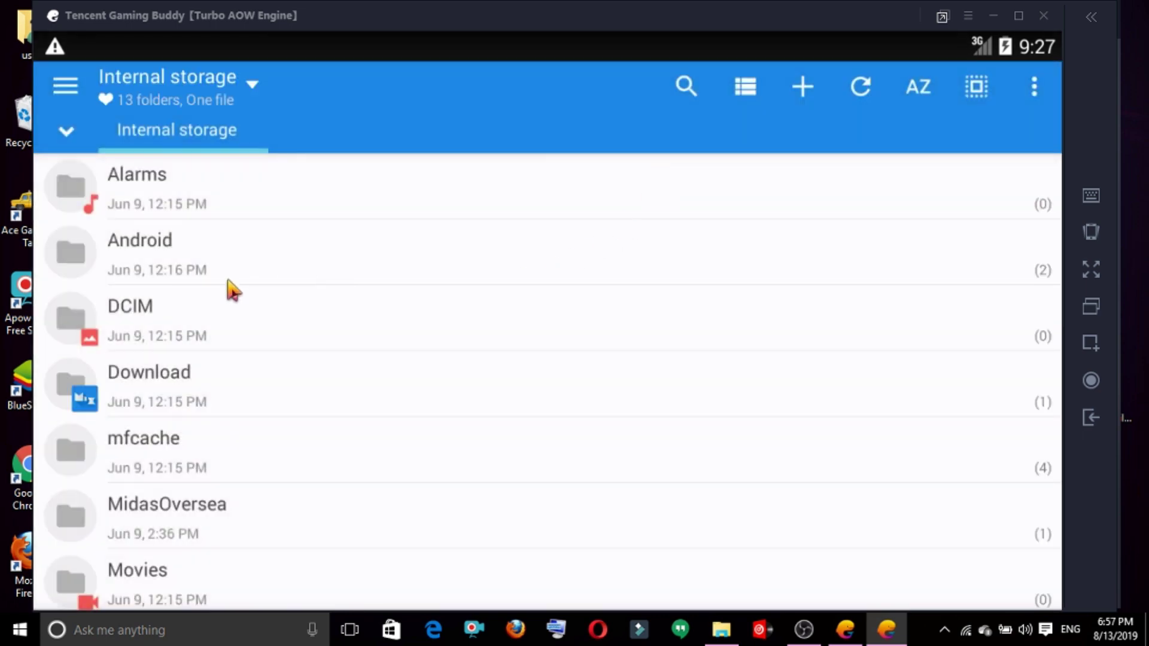
pyautogui.click(128, 95)
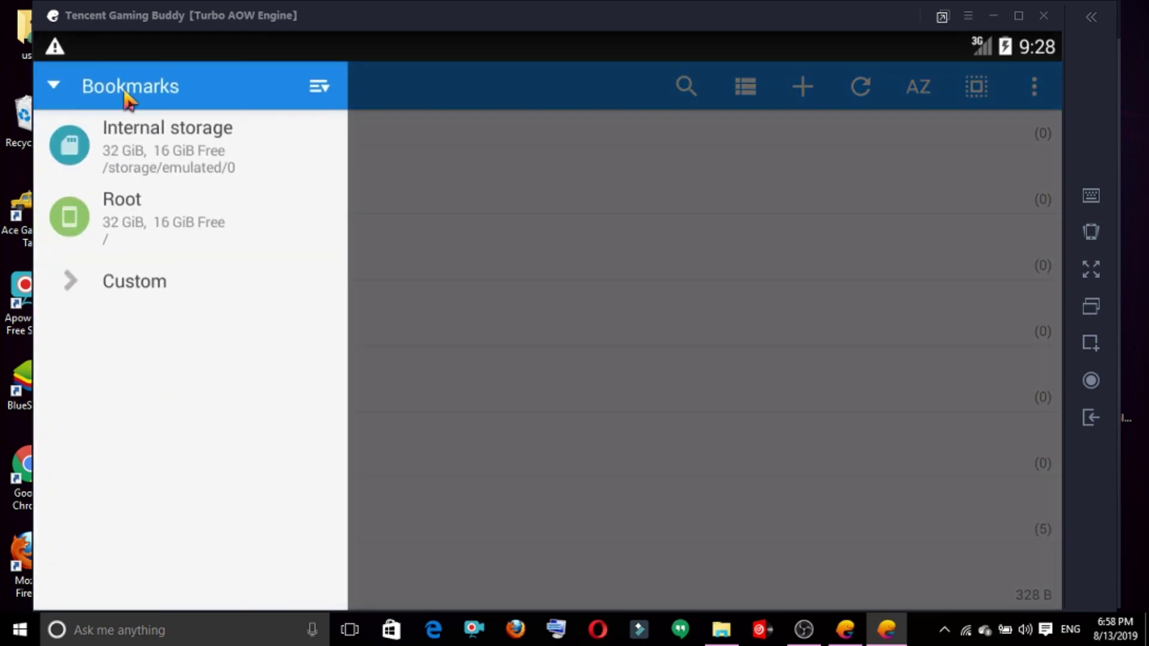
pyautogui.click(157, 225)
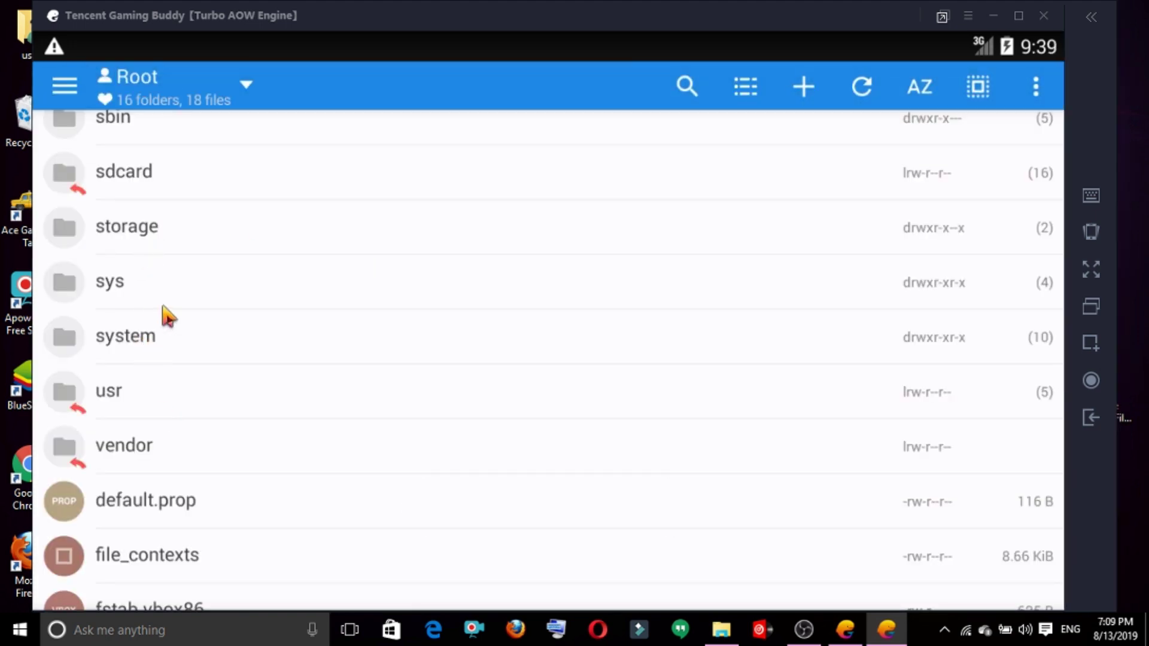
# - Open data > share1 and select main.11090.com.tencent.ig.obb
pyautogui.scroll(5, 163, 314)
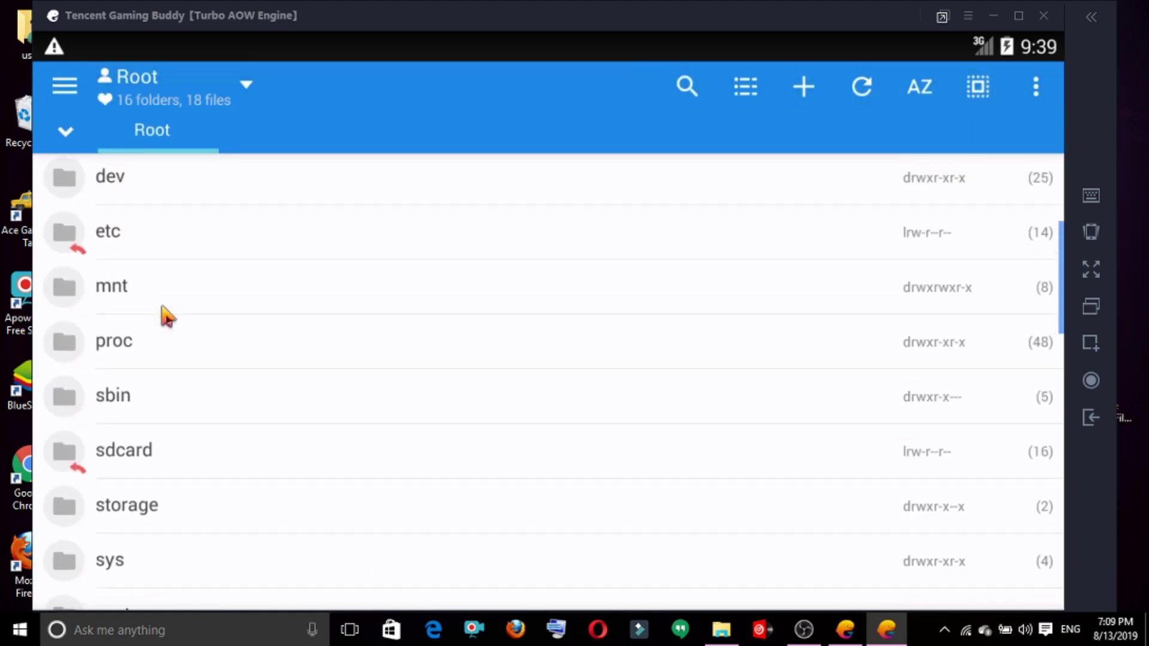
pyautogui.scroll(5, 163, 314)
pyautogui.click(114, 406)
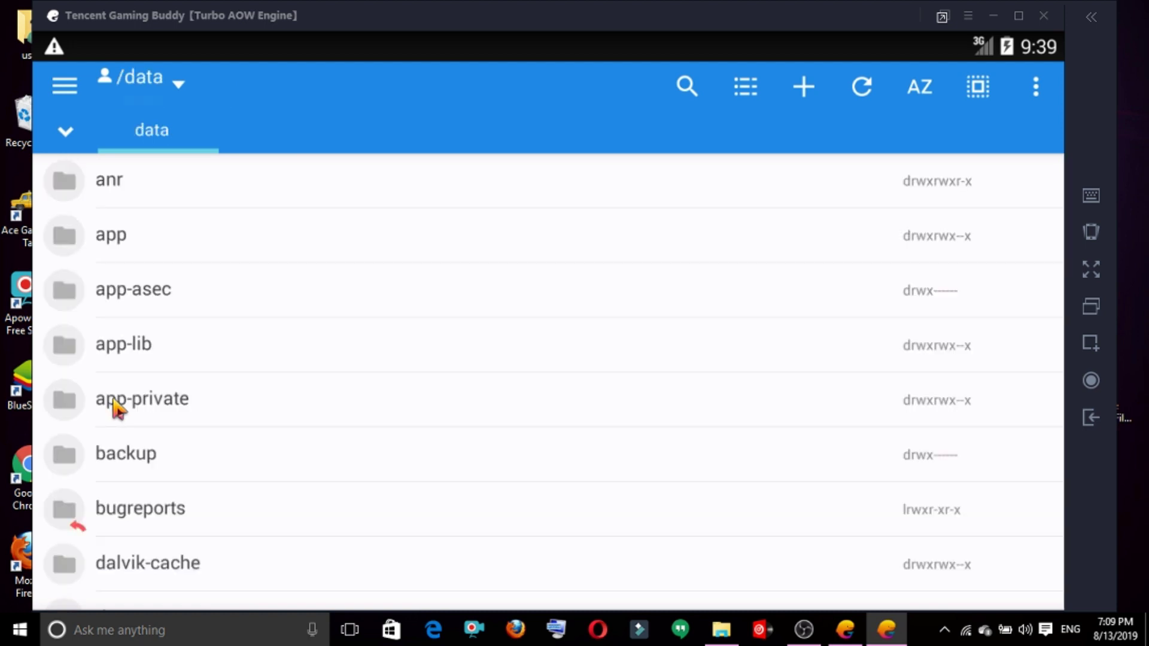
pyautogui.scroll(-10, 159, 401)
pyautogui.scroll(-1, 162, 396)
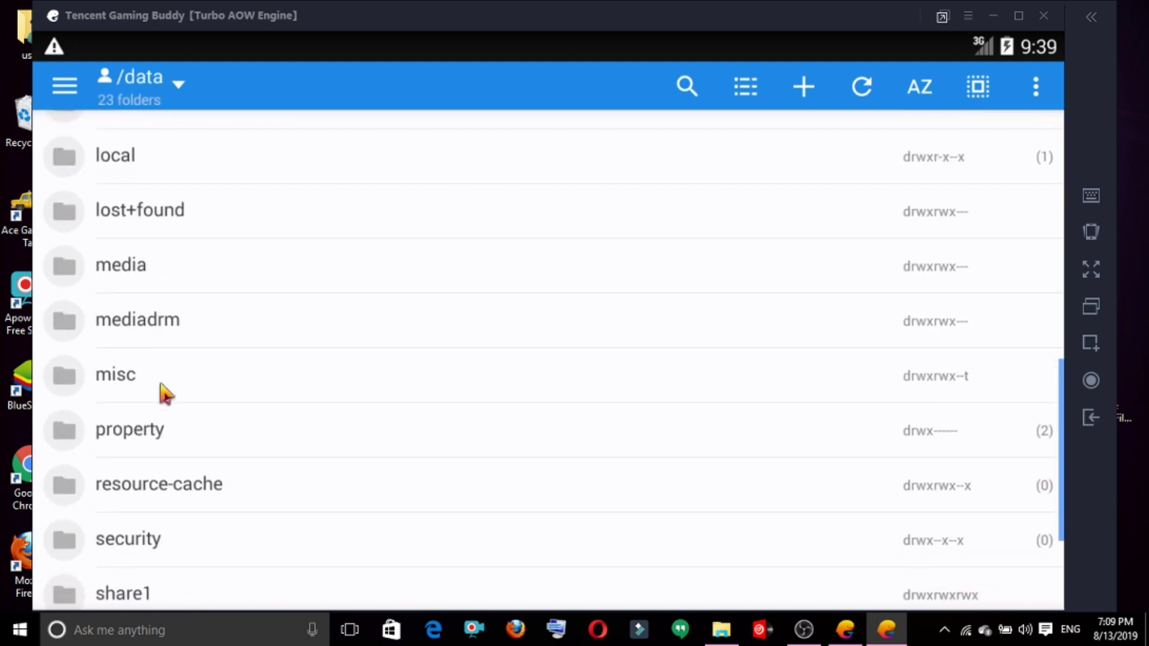
pyautogui.scroll(-3, 159, 401)
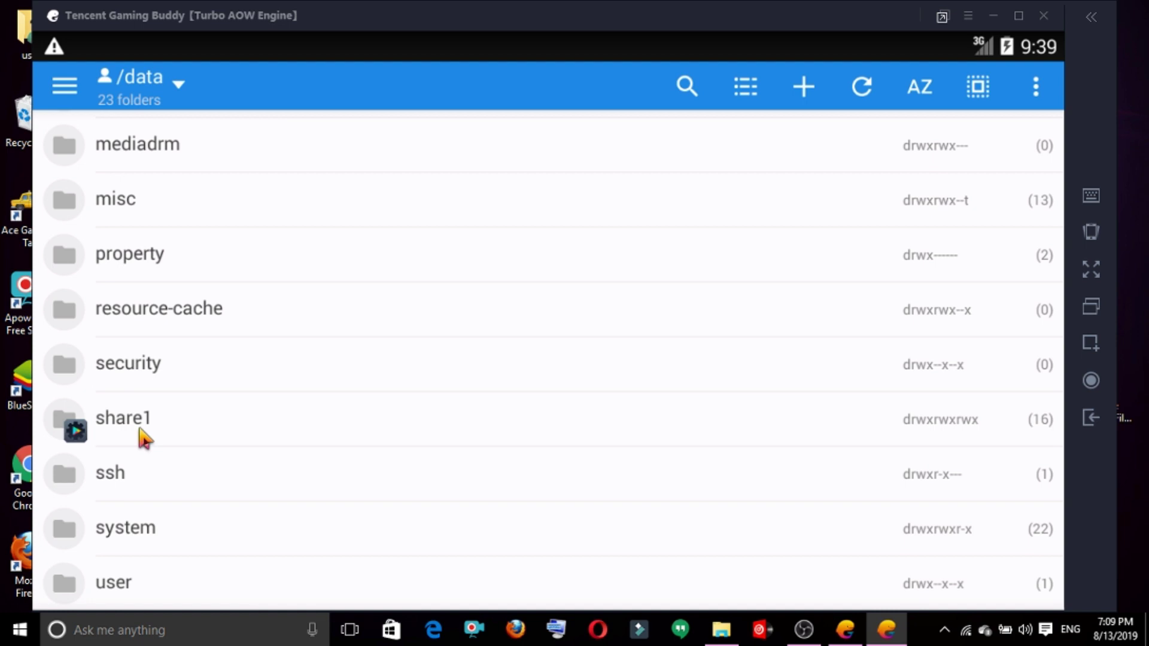
pyautogui.click(144, 435)
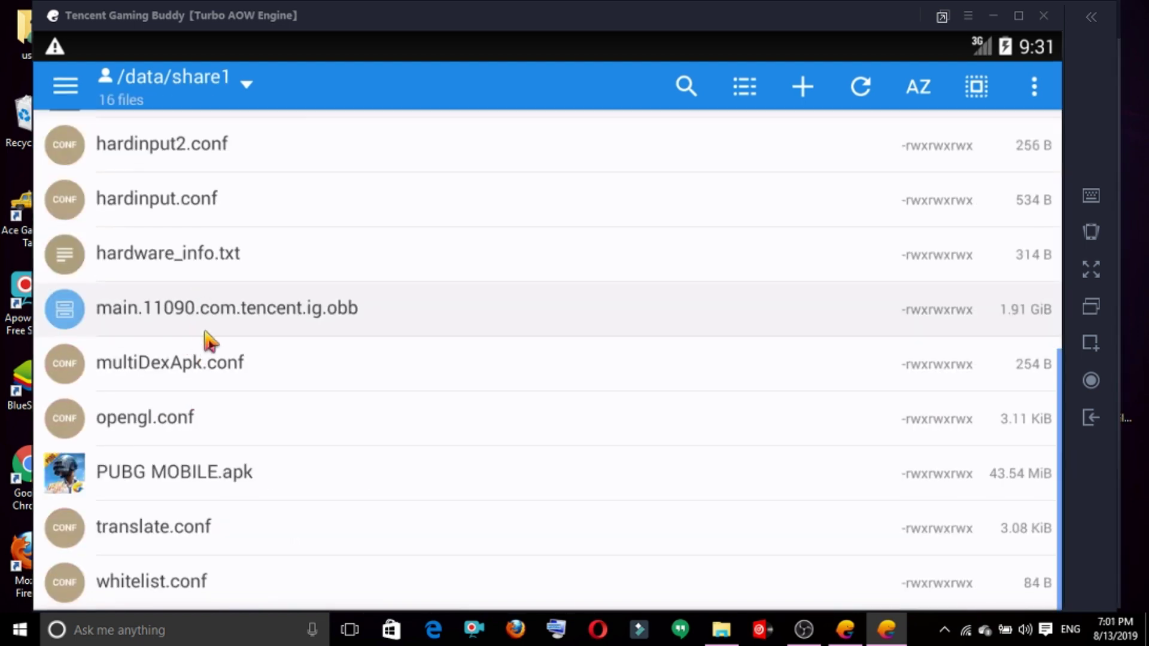
pyautogui.click(208, 320)
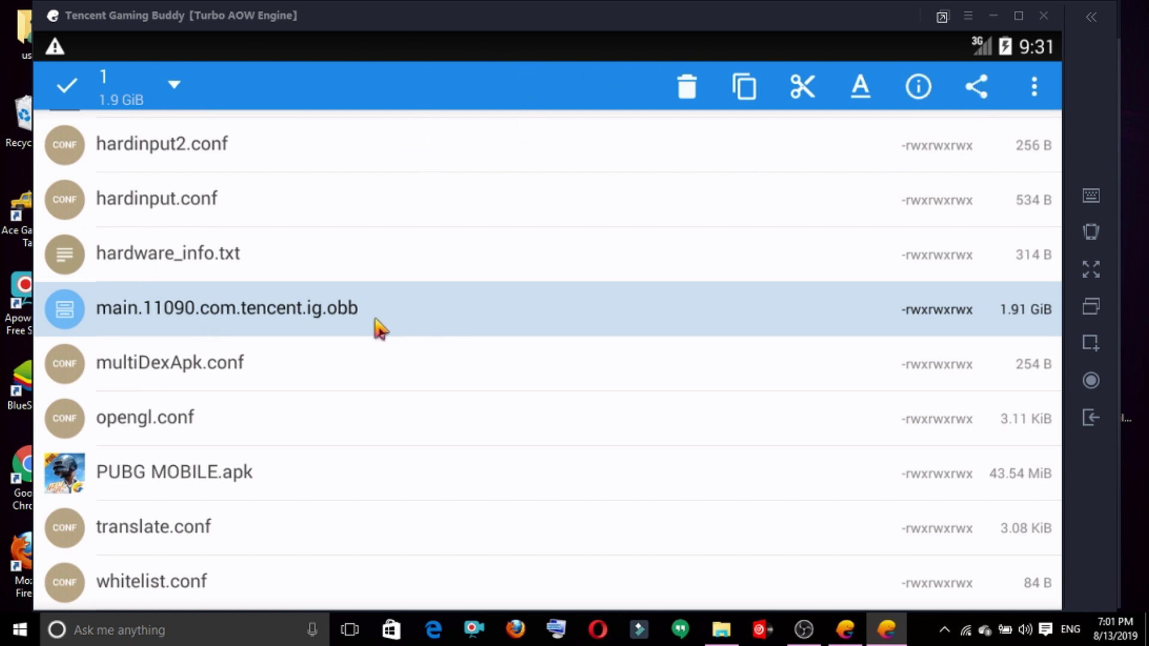
# - Copy the OBB and navigate to Internal storage/Android/obb/com.tencent.ig
pyautogui.click(746, 96)
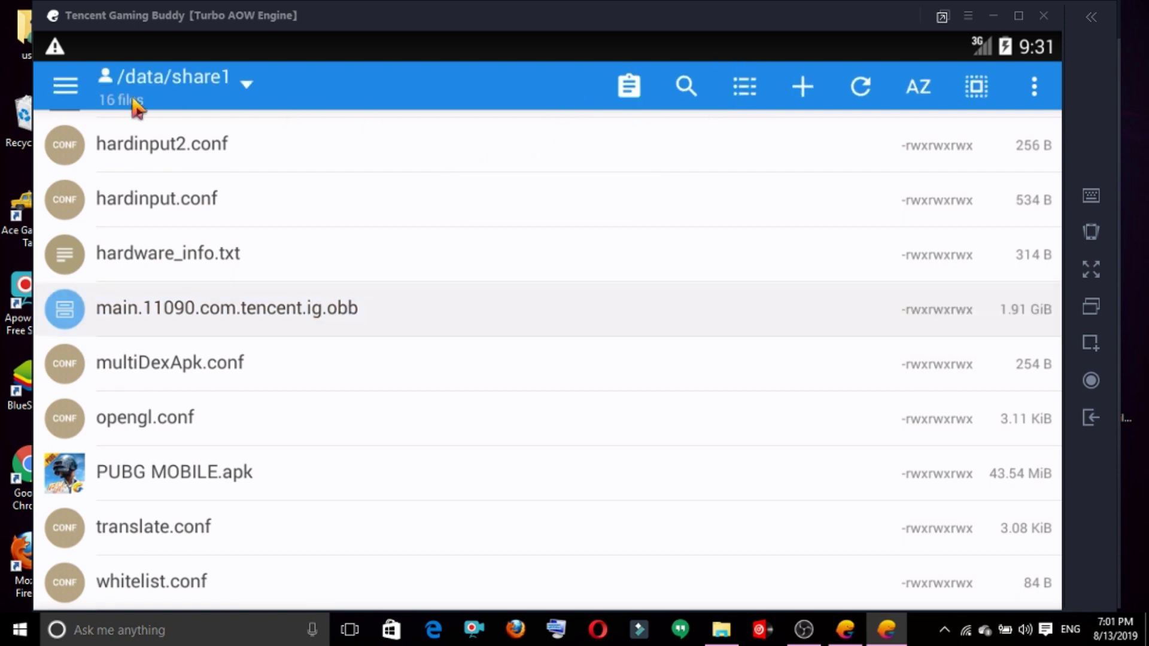
pyautogui.click(66, 86)
pyautogui.click(127, 152)
pyautogui.click(173, 275)
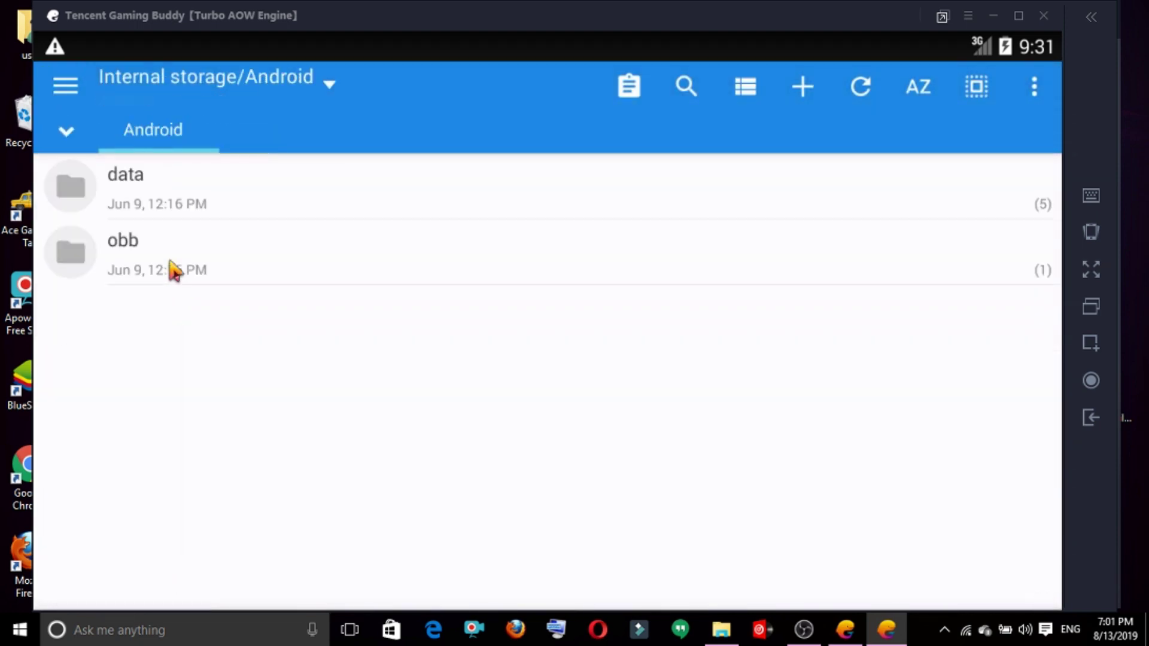
pyautogui.click(174, 269)
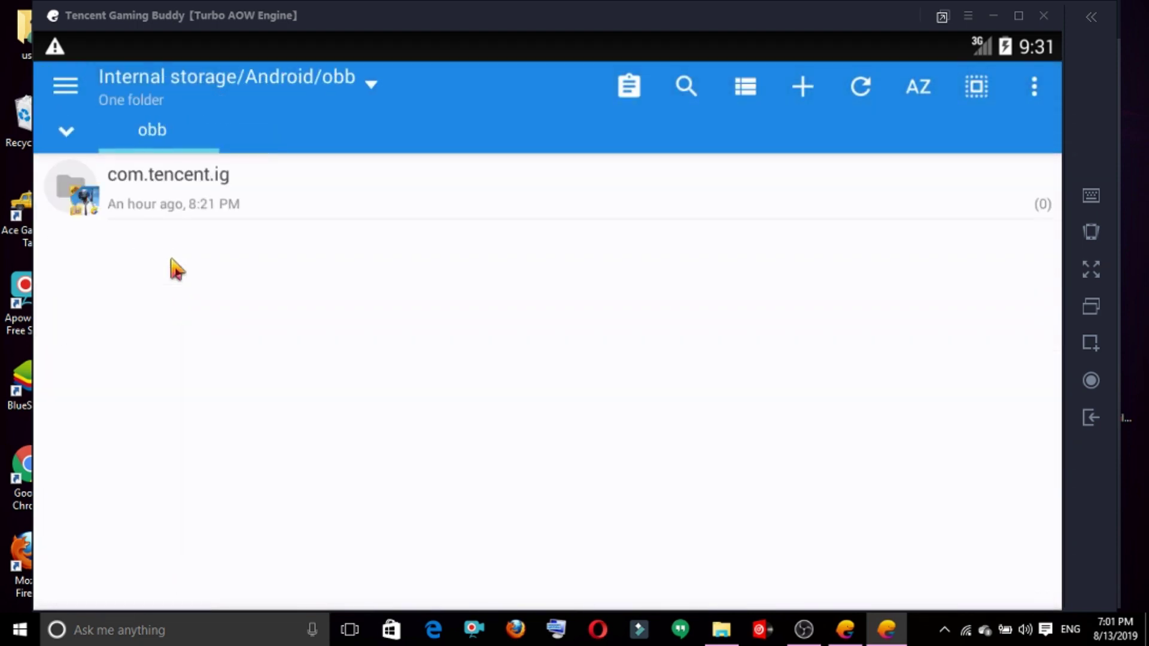
pyautogui.click(199, 211)
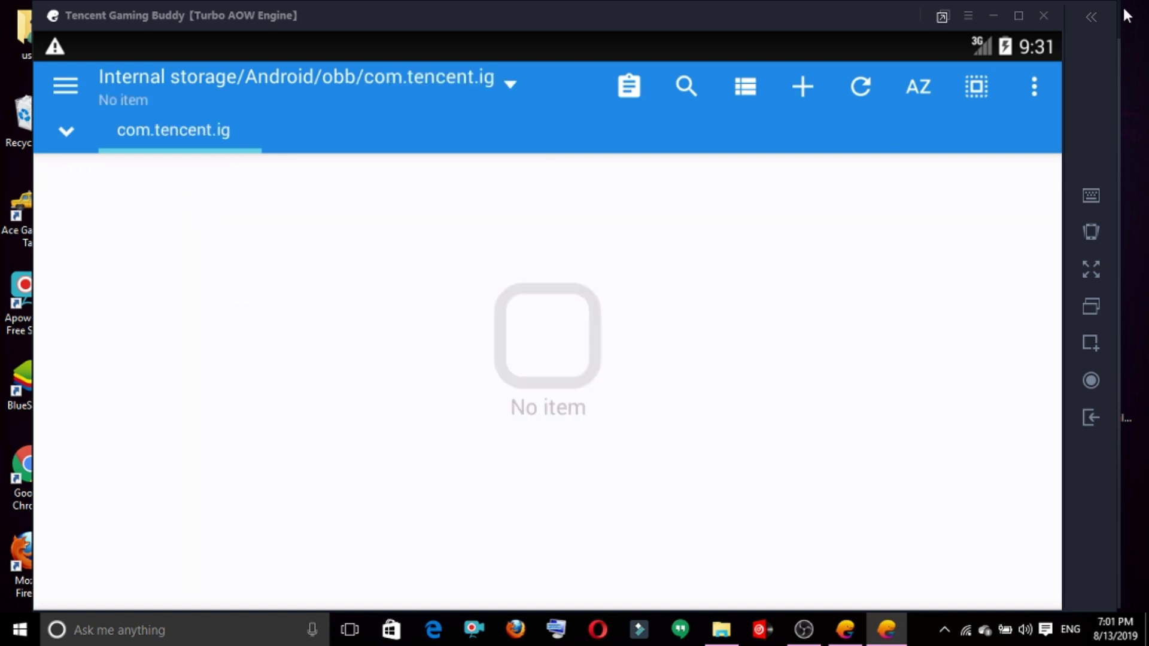
# - Paste the OBB file into com.tencent.ig from the pending copy task
pyautogui.click(631, 99)
pyautogui.click(631, 98)
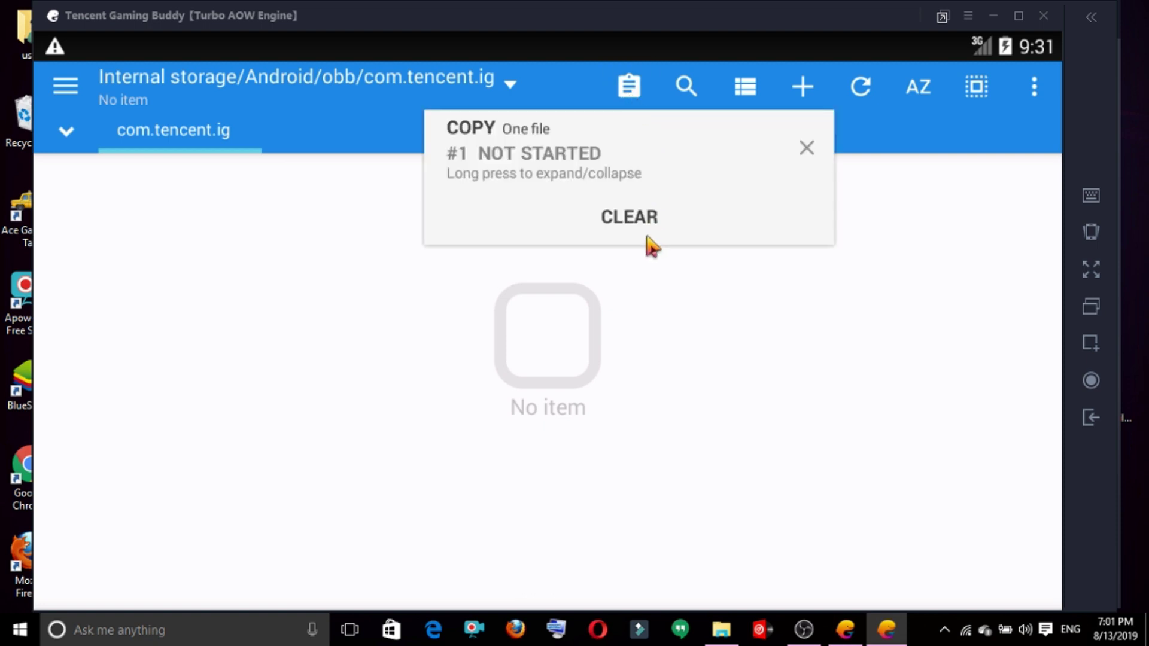
pyautogui.click(598, 163)
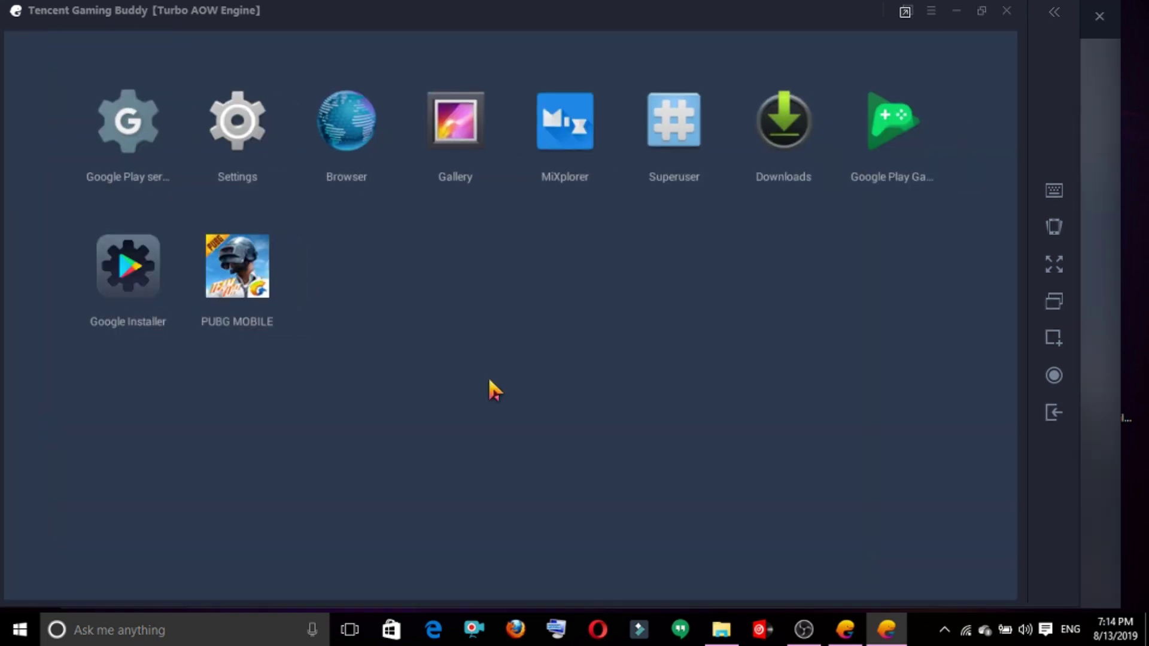
# - Launch PUBG MOBILE, choose Start Game on the twitter notice, and go full screen
pyautogui.moveTo(519, 19); pyautogui.dragTo(554, 24)
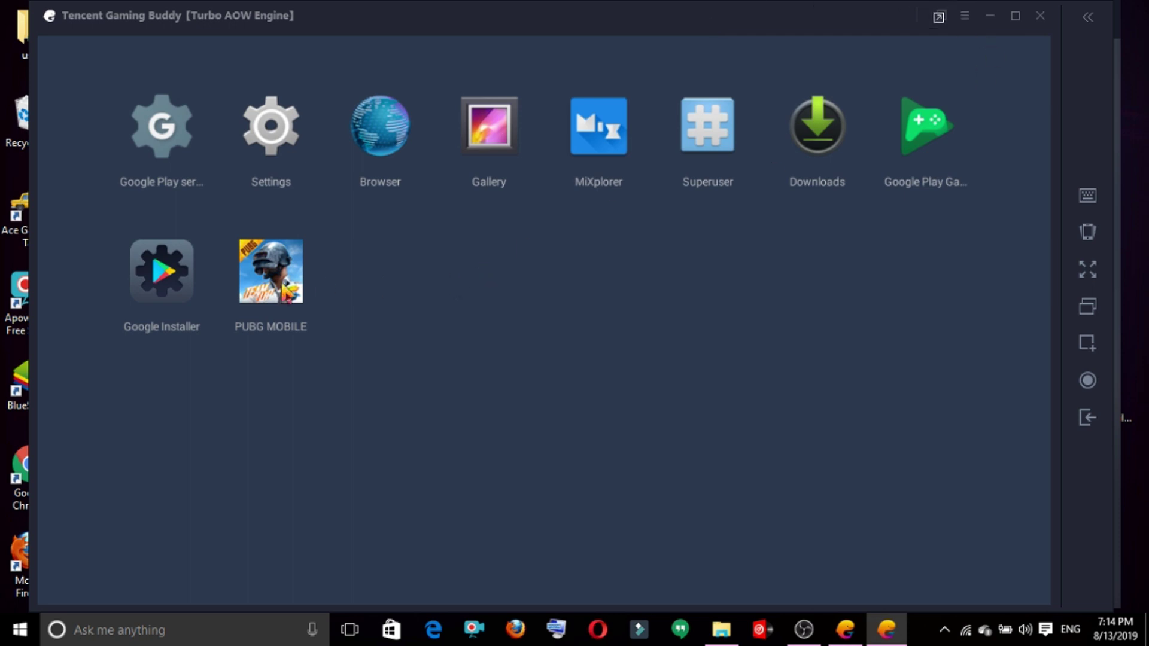
pyautogui.click(287, 295)
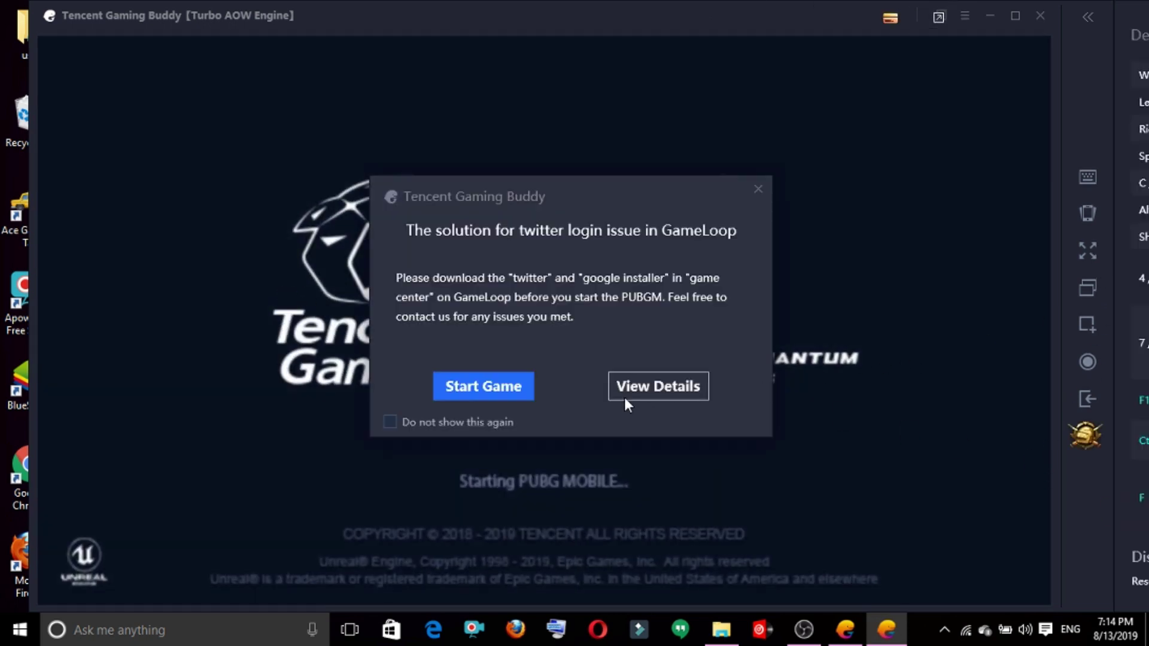
pyautogui.click(522, 395)
pyautogui.click(1086, 251)
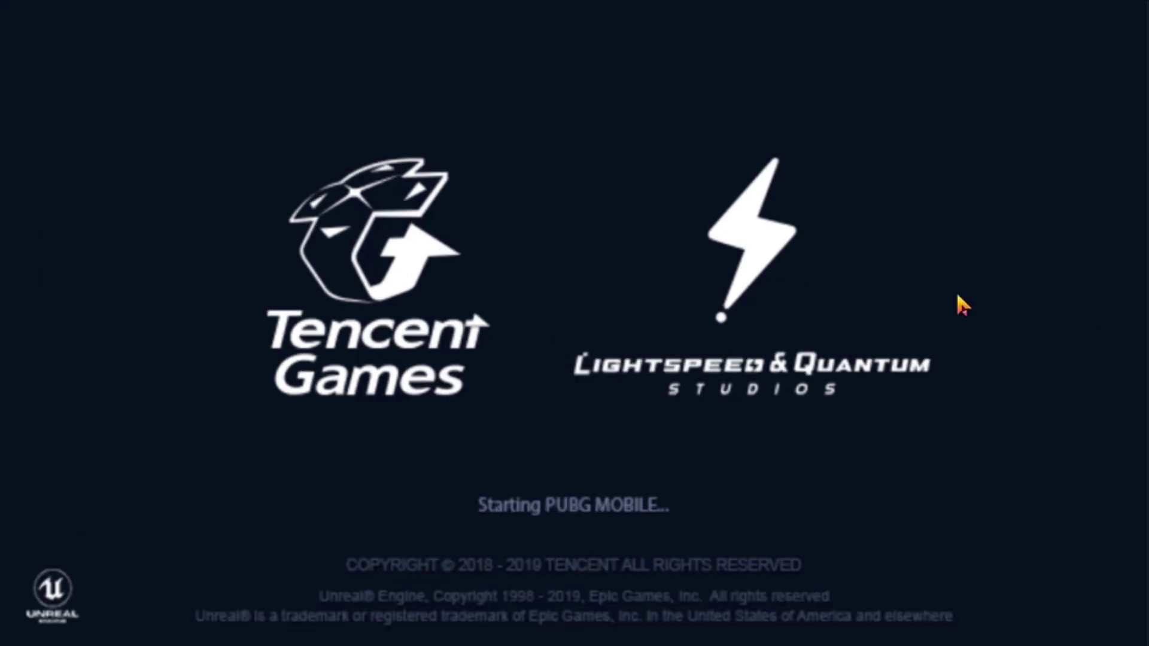